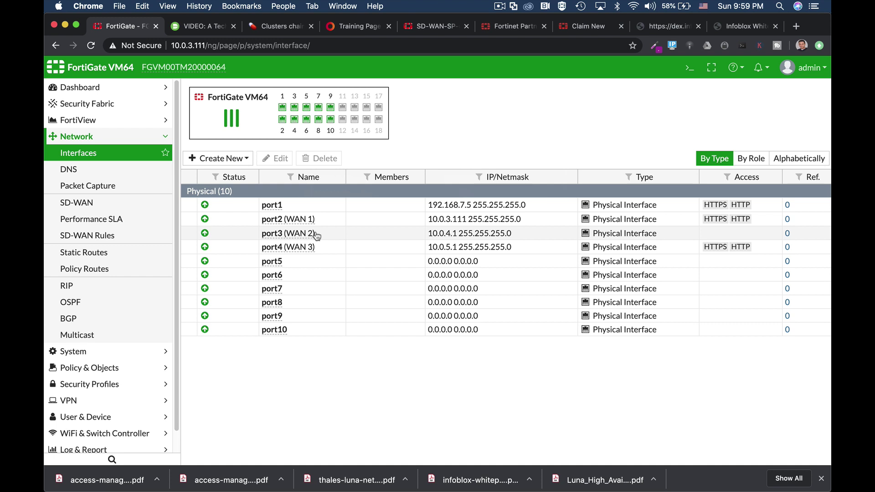
Enable SD-WAN and add WAN 1 (port2) as an interface member with gateway 10.0.3.1
left_click(77, 204)
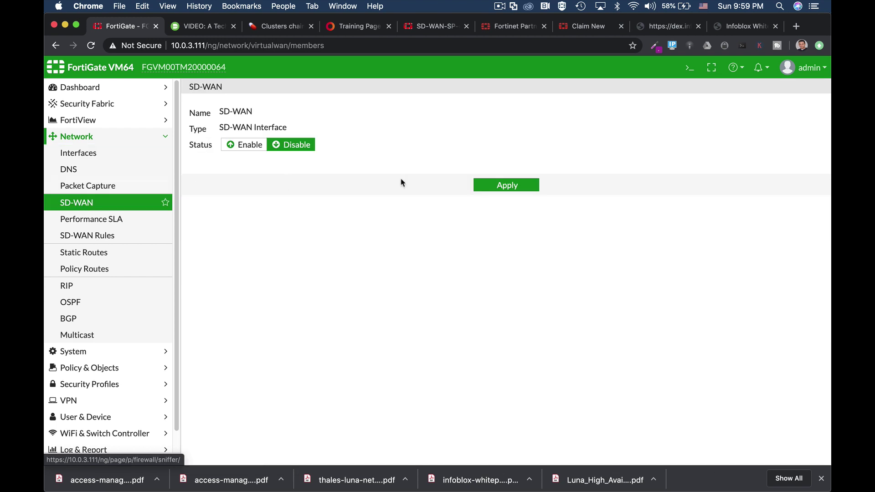
left_click(246, 146)
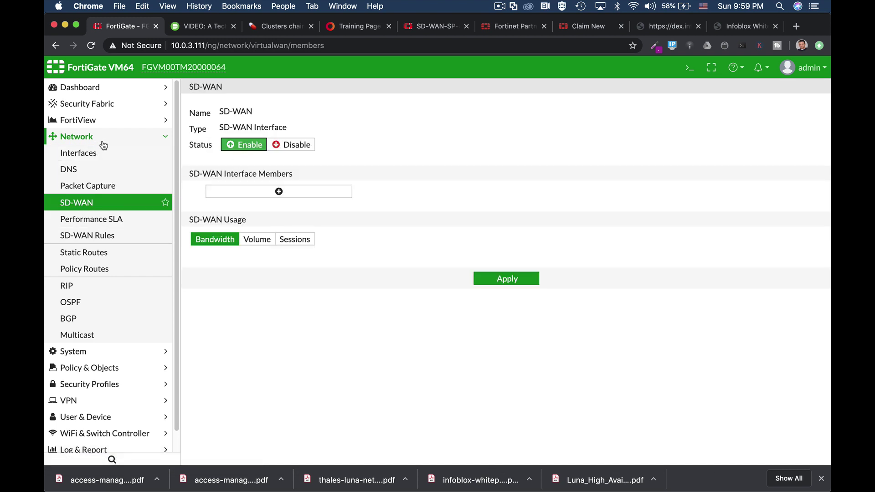
left_click(275, 194)
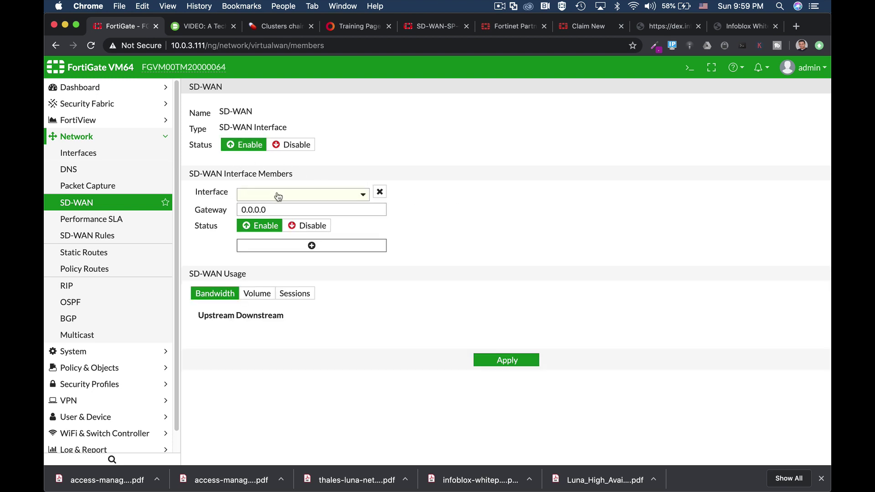
left_click(319, 197)
left_click(293, 240)
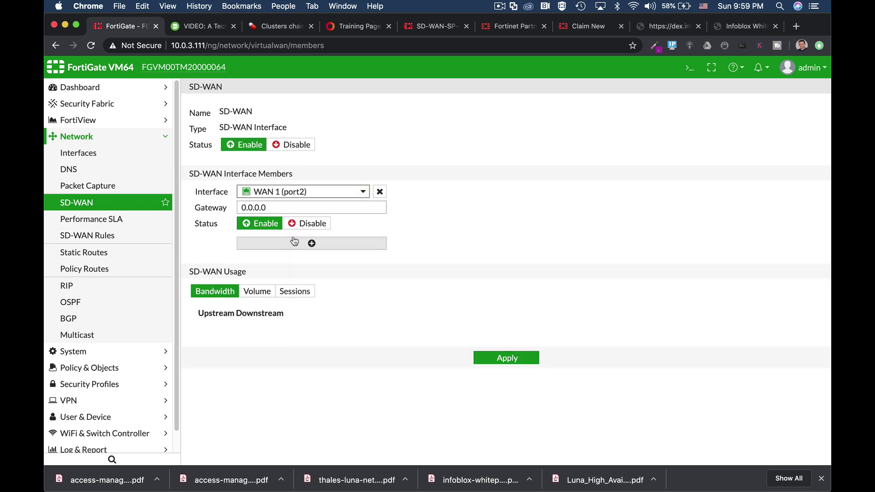
key("Tab")
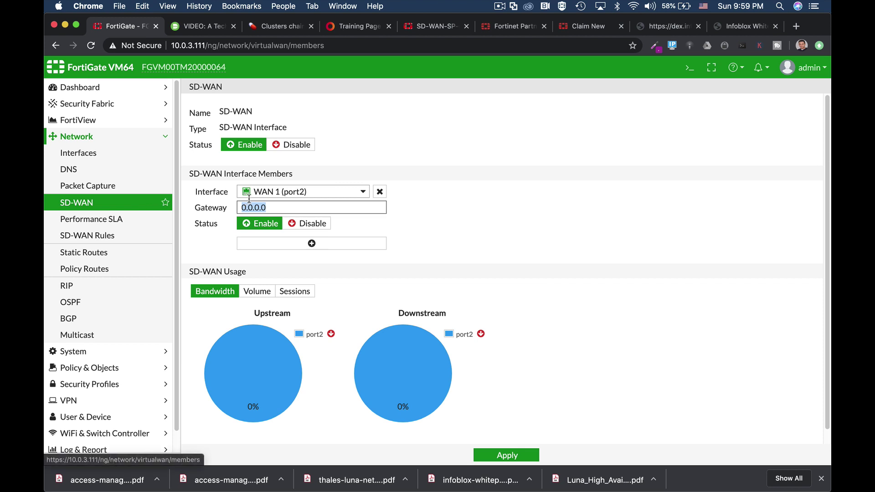
mouse_move(275, 195)
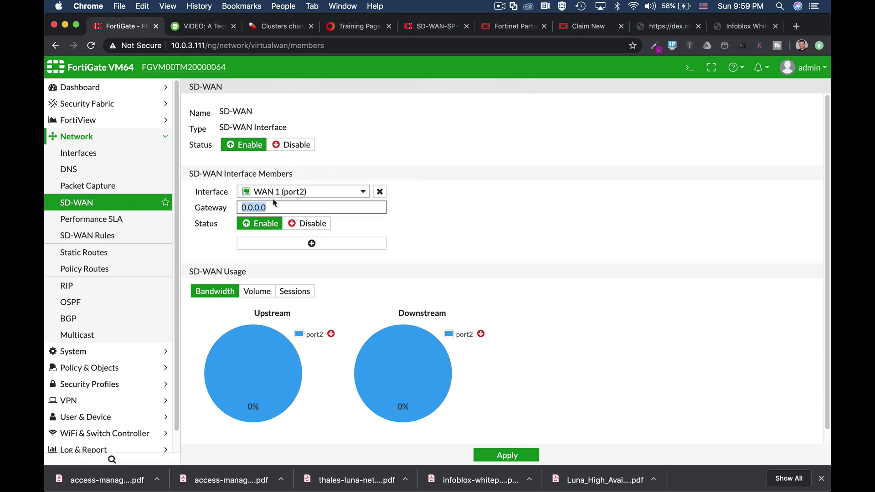
type("1")
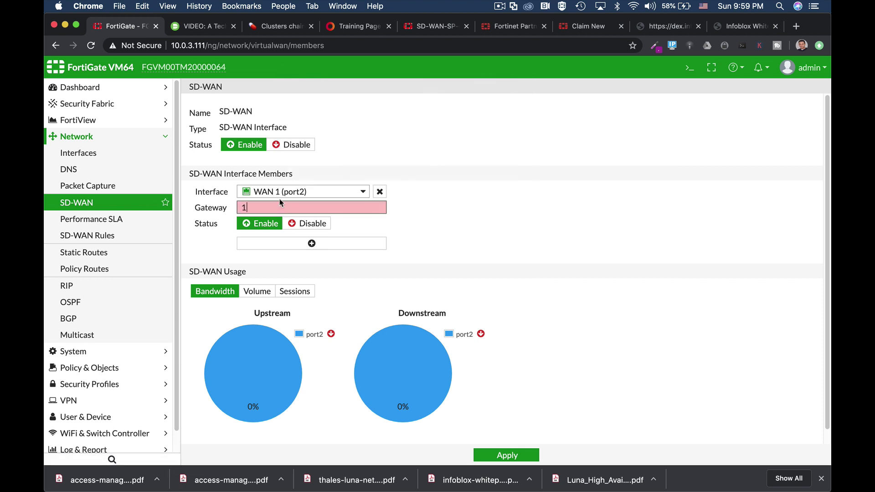
type("0.0.3.1")
Add WAN 2 (port3) as a second SD-WAN interface member with gateway 10.0.4.2
left_click(297, 245)
left_click(295, 247)
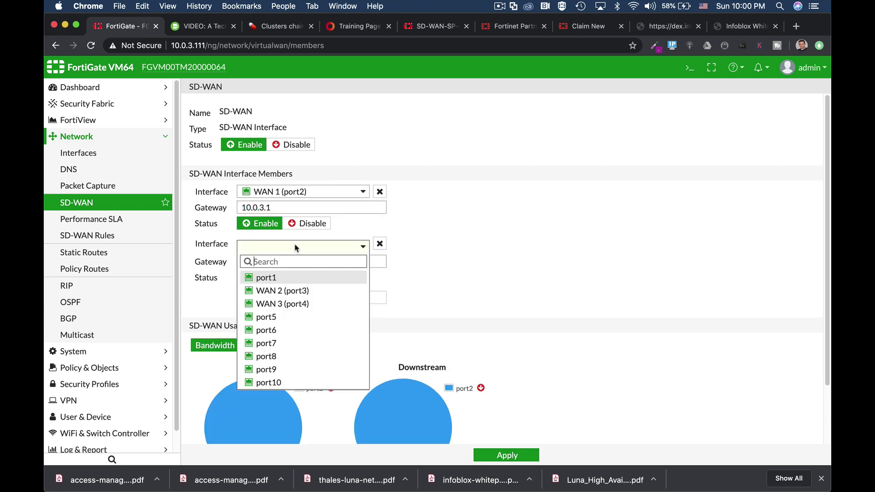
left_click(281, 291)
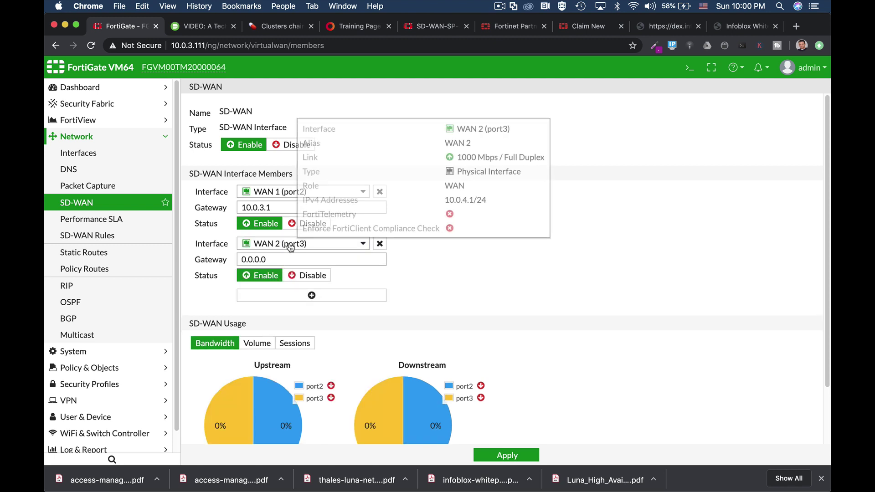
double_click(278, 260)
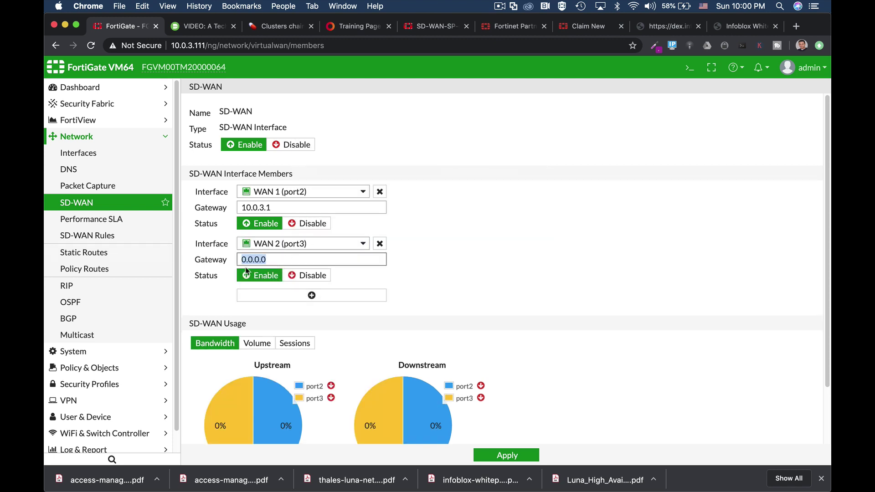
type("10.0.4")
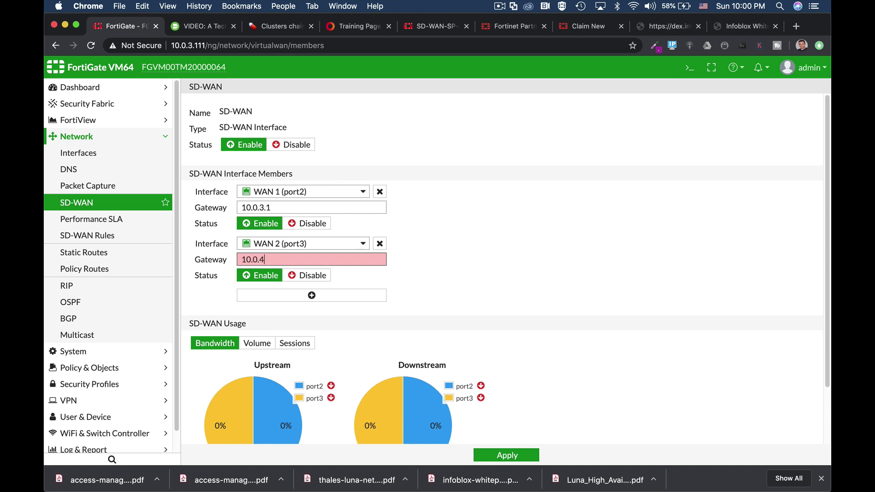
type(".2")
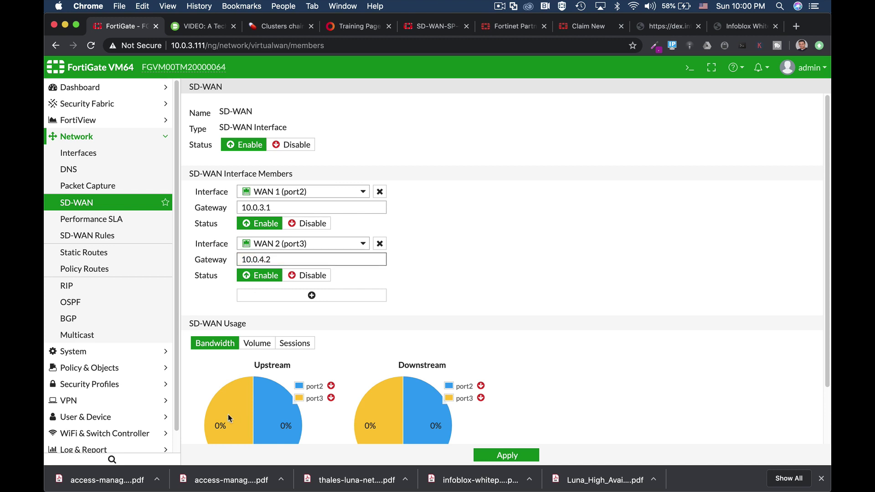
Add WAN 3 (port4) as a third SD-WAN interface member with gateway 10.0.5.2
left_click(325, 295)
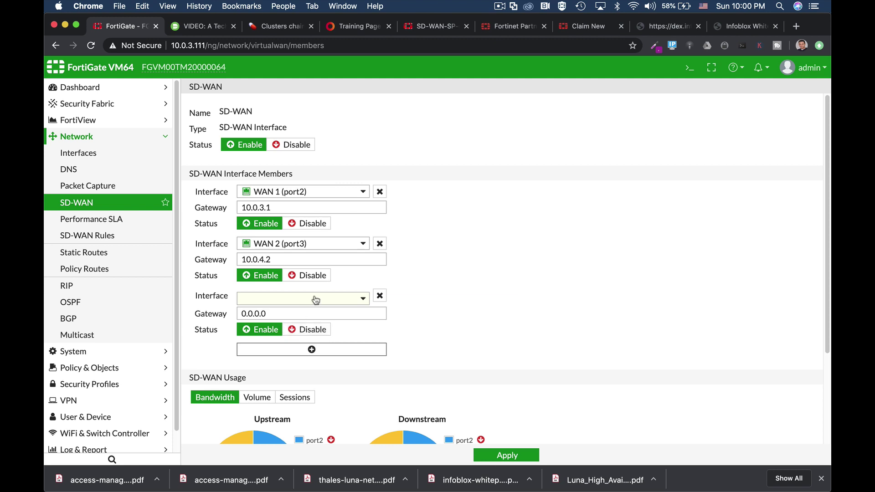
left_click(316, 300)
left_click(283, 342)
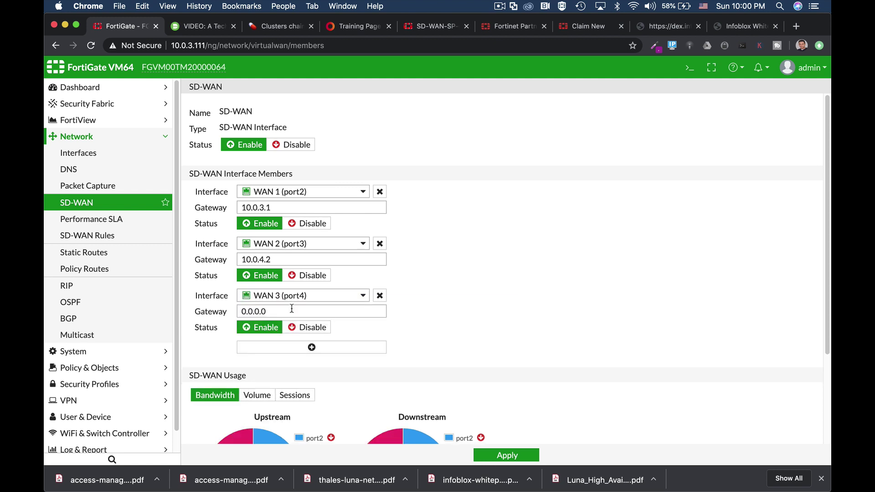
left_click(244, 310)
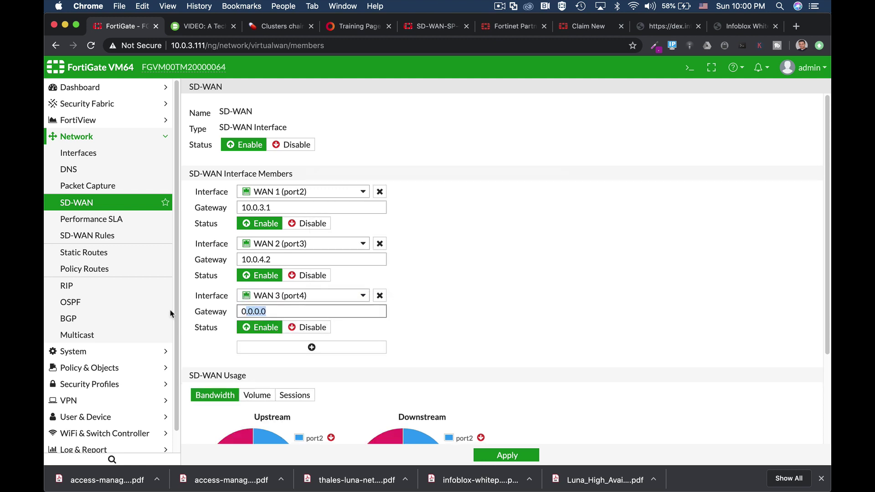
double_click(244, 310)
type("10.0.5.")
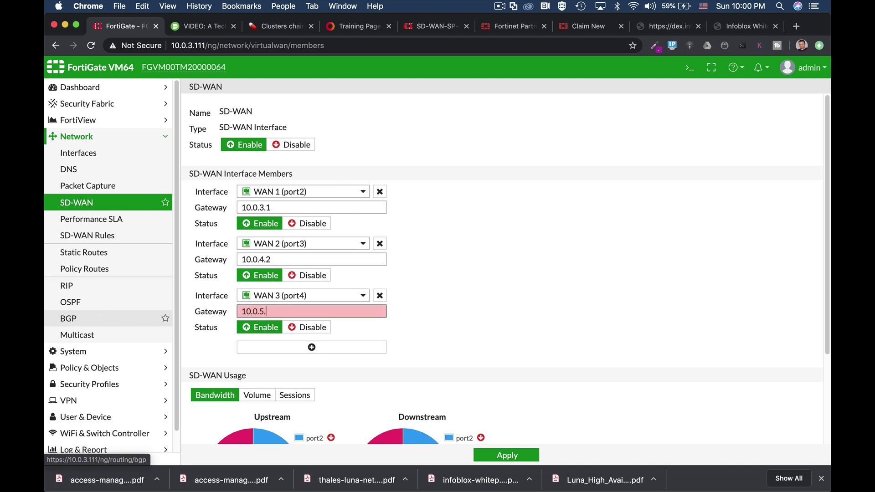
type("2")
Examine the SD-WAN usage charts by volume, sessions and bandwidth
scroll(488, 306, "down", 1)
scroll(488, 306, "down", 1)
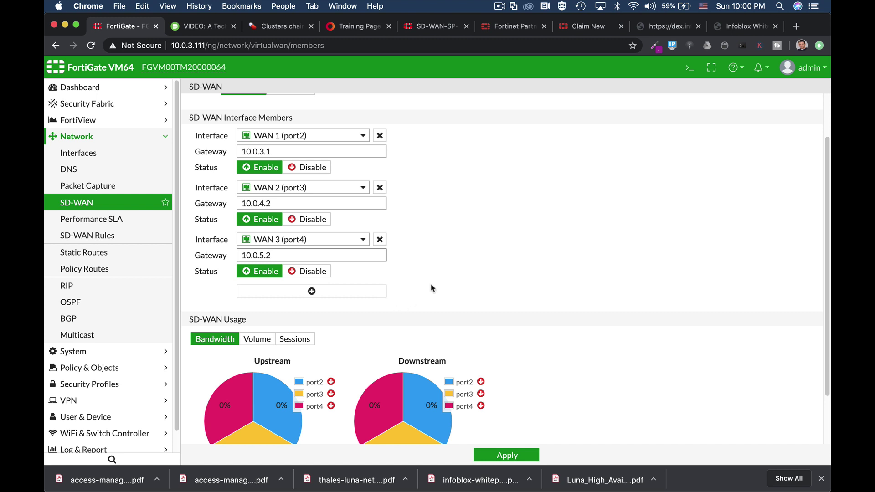
scroll(431, 282, "down", 1)
scroll(431, 282, "down", 2)
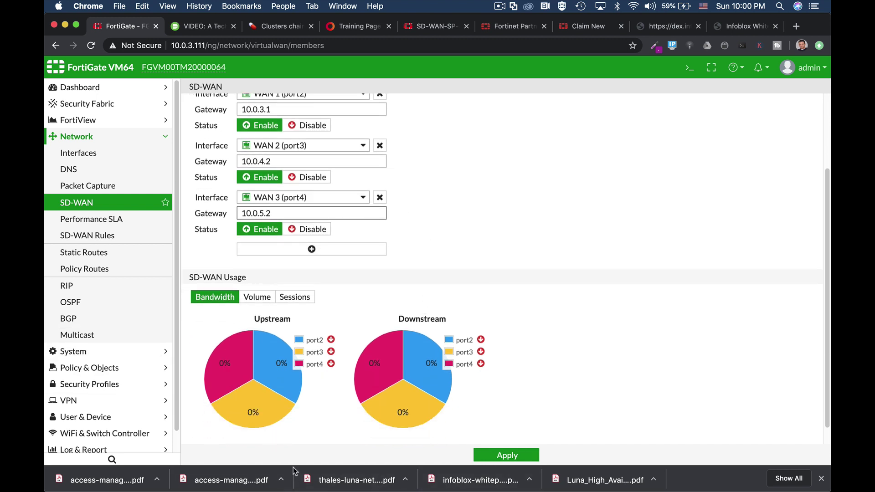
left_click(257, 297)
left_click(293, 299)
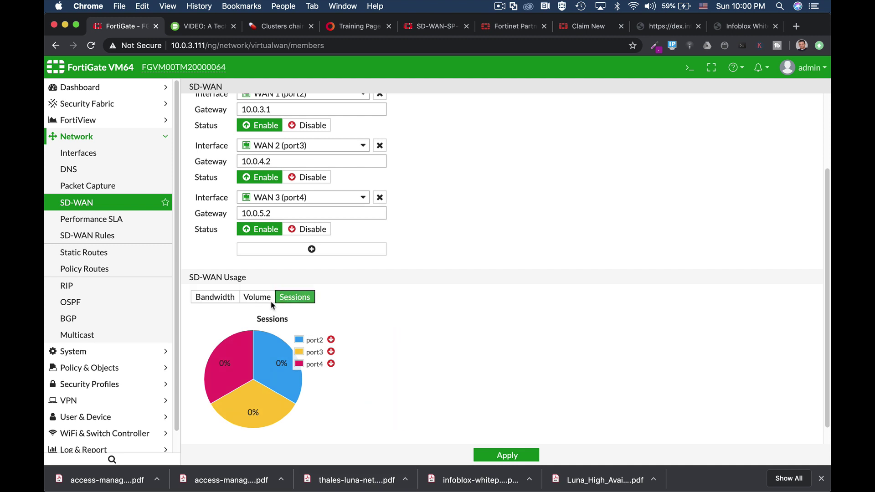
left_click(259, 301)
left_click(230, 299)
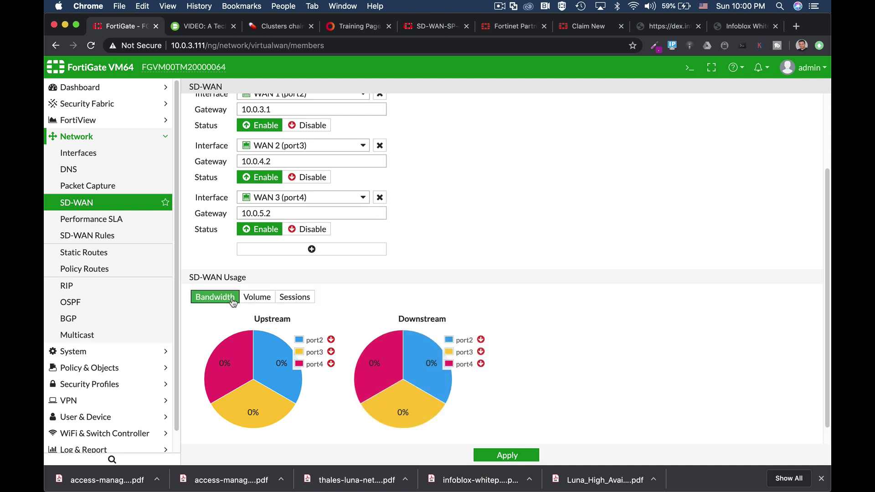
Apply the SD-WAN settings and show the member ports of the SD-WAN interface in the interface list
left_click(503, 455)
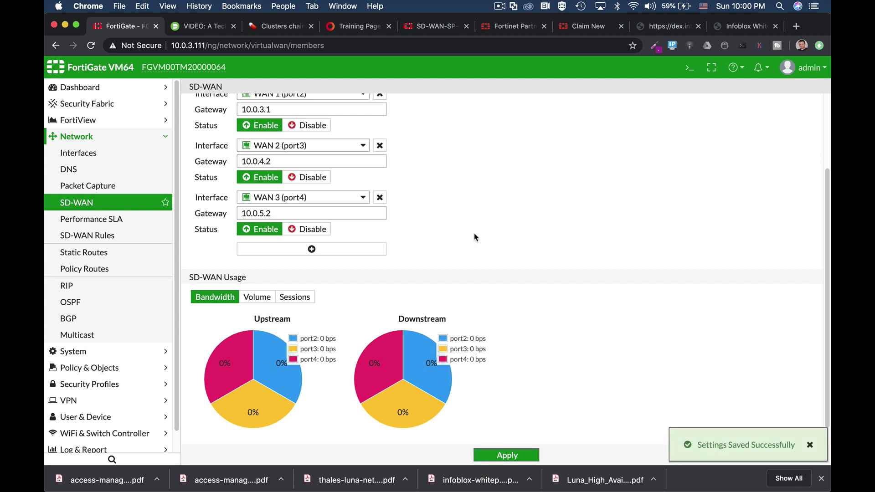
left_click(99, 152)
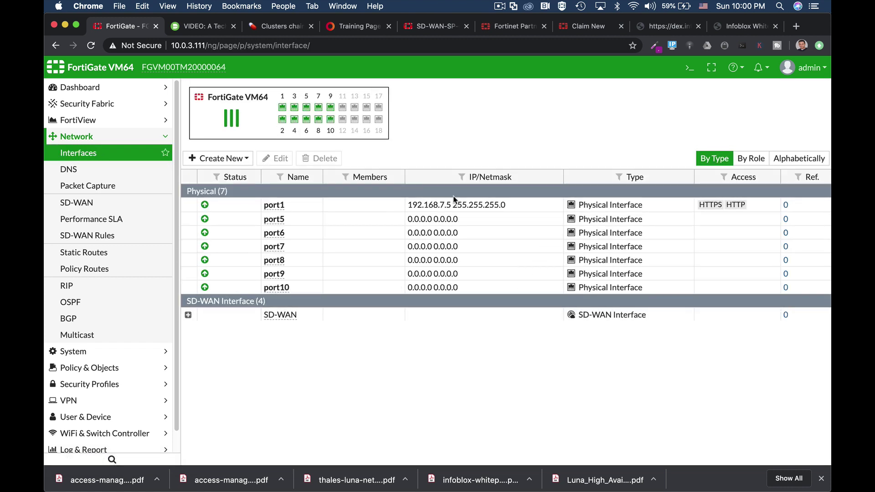
left_click(188, 316)
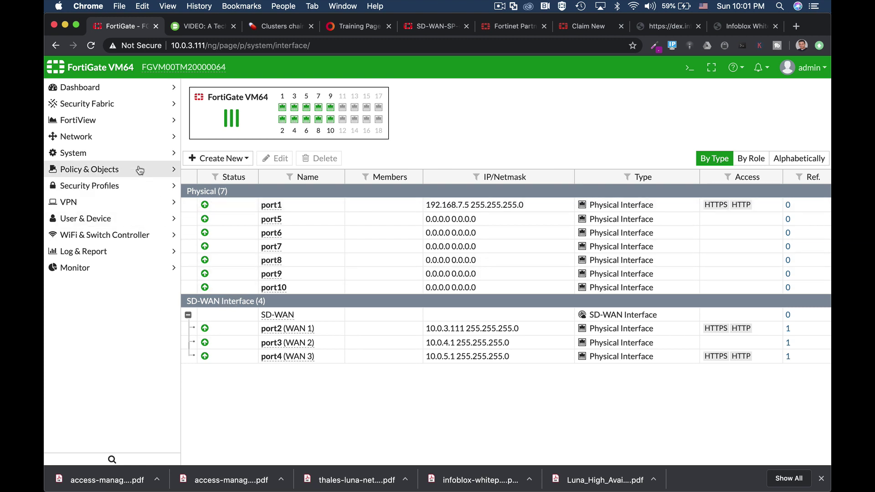
Create a default static route for destination 0.0.0.0/0.0.0.0 through the SD-WAN interface
left_click(91, 138)
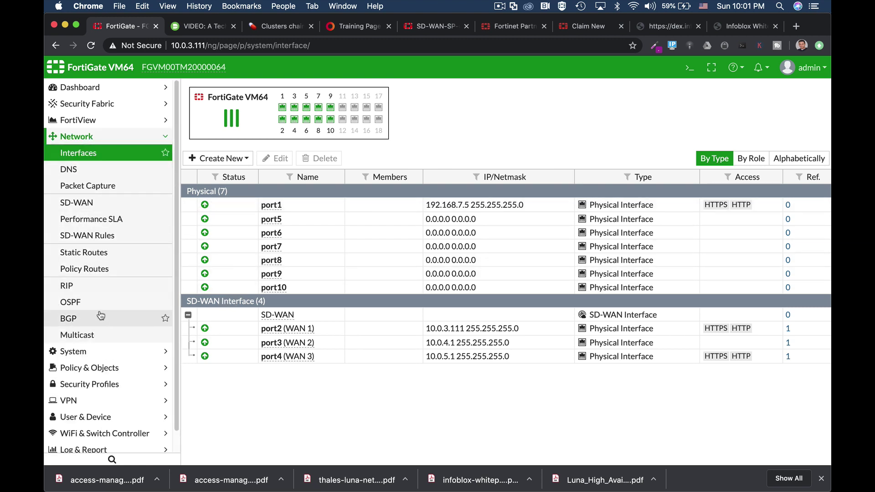
left_click(108, 253)
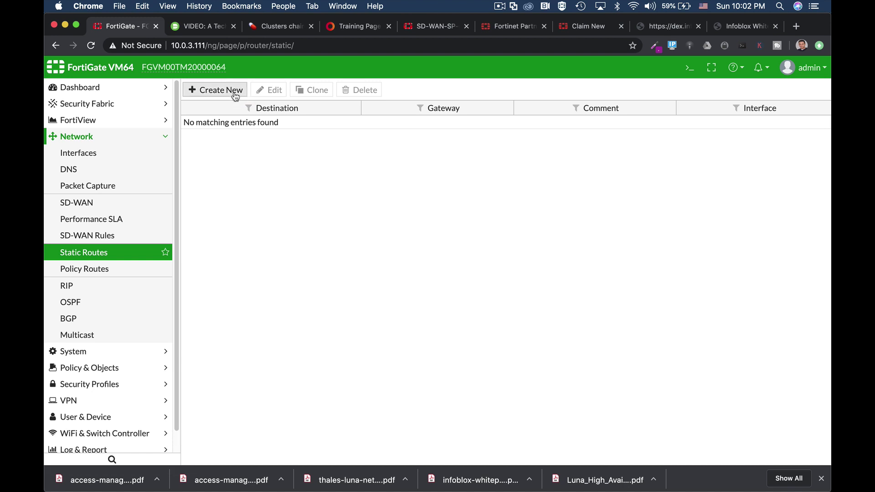
left_click(234, 91)
left_click(345, 146)
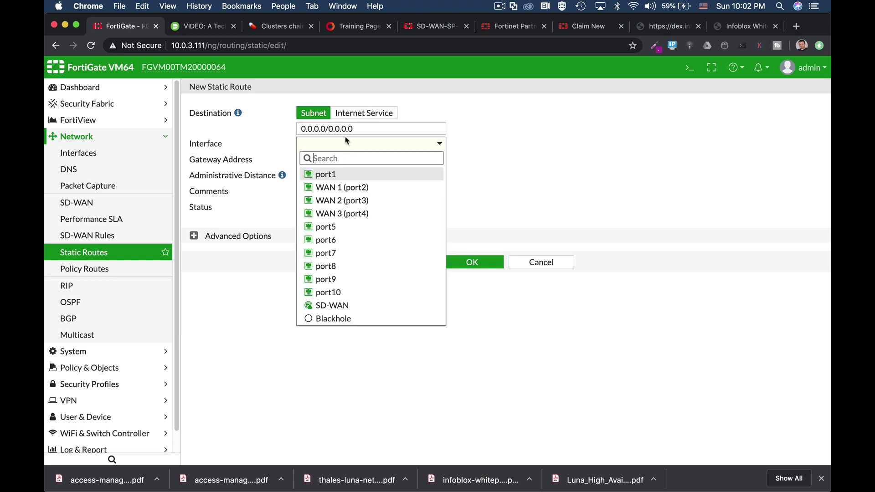
left_click(348, 306)
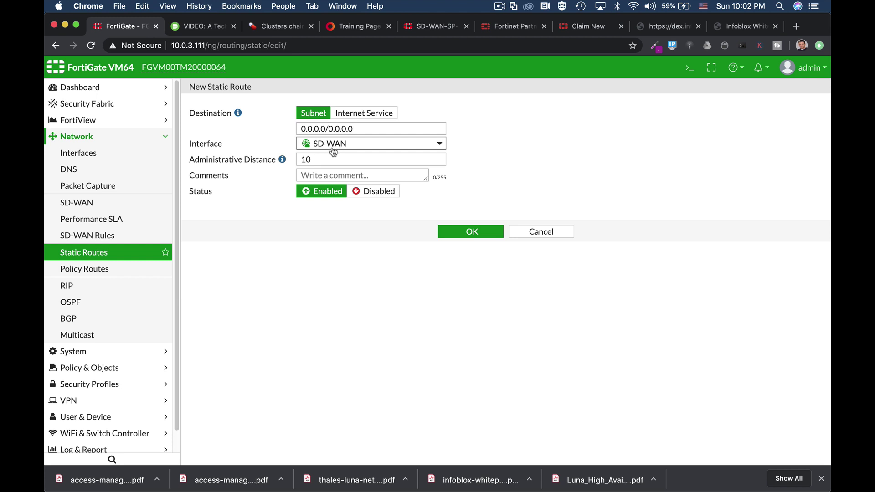
left_click(474, 231)
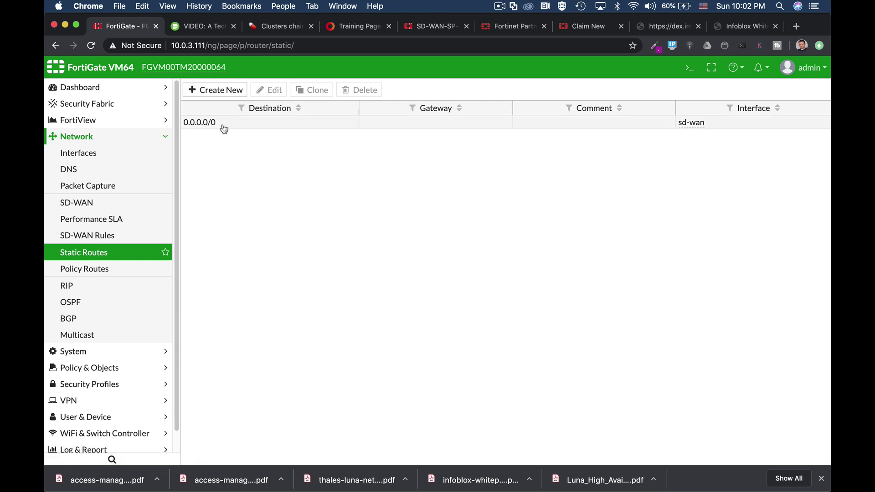
Start a new IPv4 policy named "full int" with port1 as incoming interface and SD-WAN as outgoing interface
left_click(96, 368)
left_click(79, 186)
left_click(218, 88)
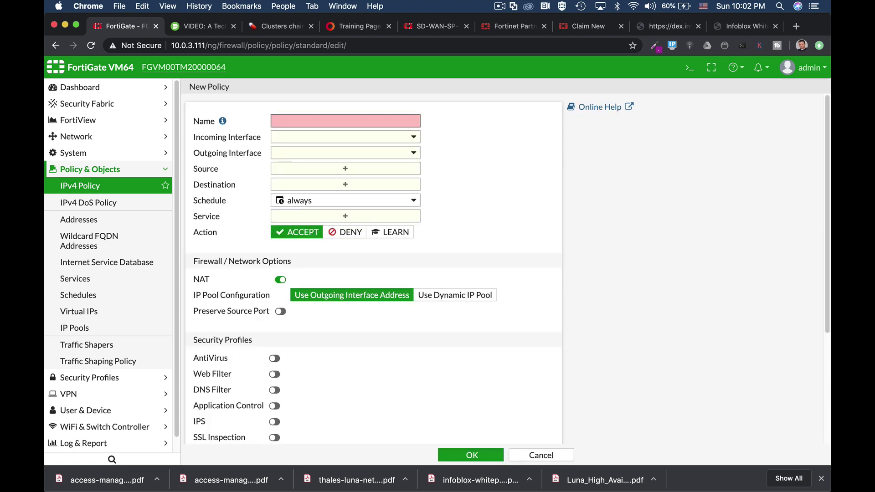
type("full int")
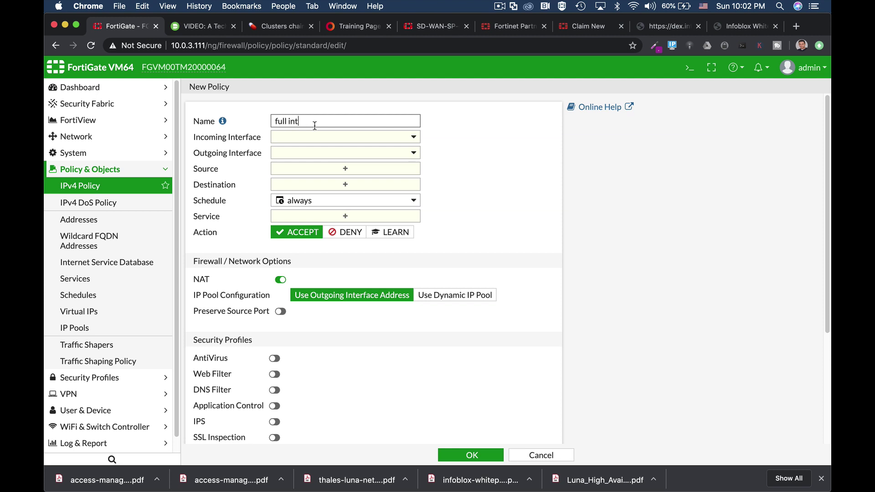
left_click(314, 138)
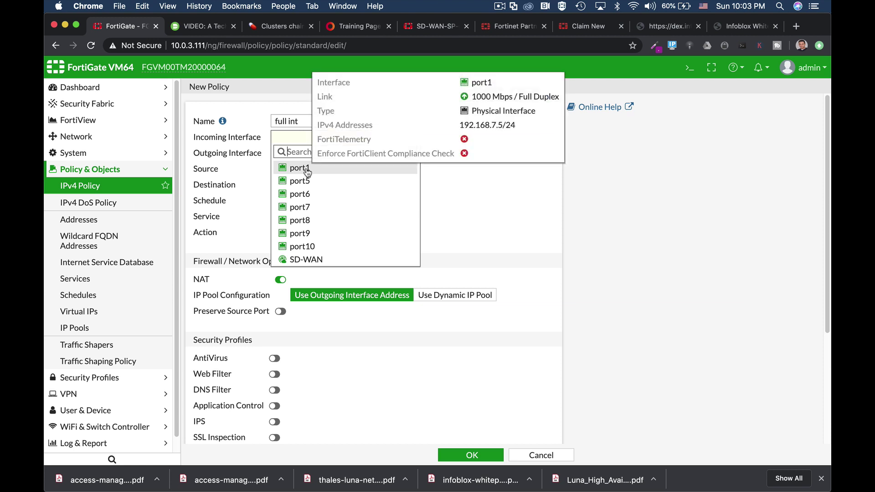
left_click(308, 173)
left_click(326, 154)
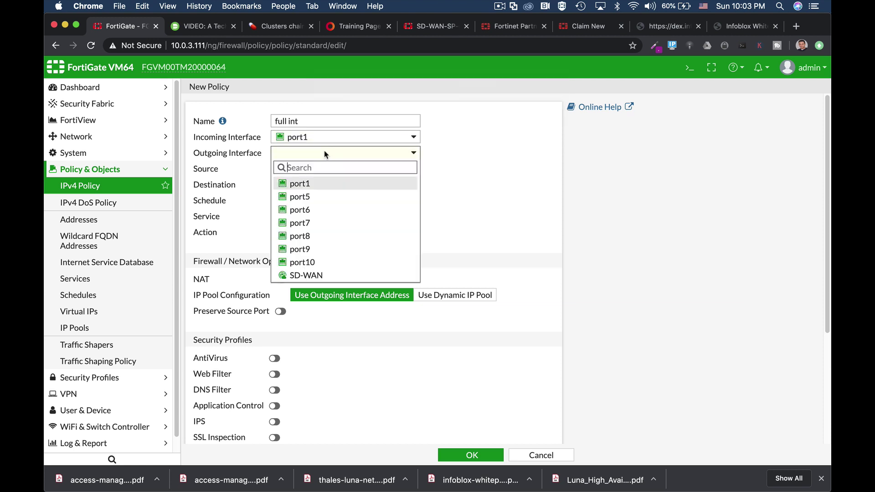
left_click(307, 274)
Set the policy's source and destination to all, choose its service, and save the policy
left_click(314, 171)
left_click(580, 170)
left_click(410, 195)
left_click(583, 173)
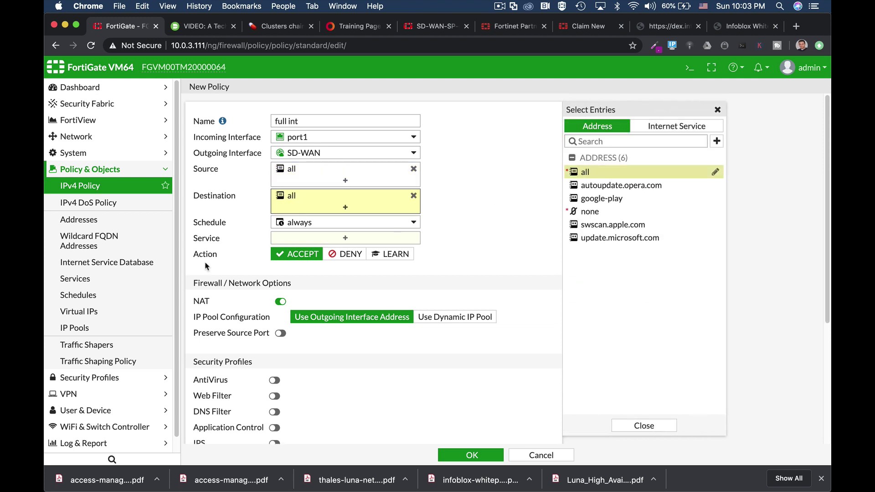
double_click(307, 236)
left_click(322, 238)
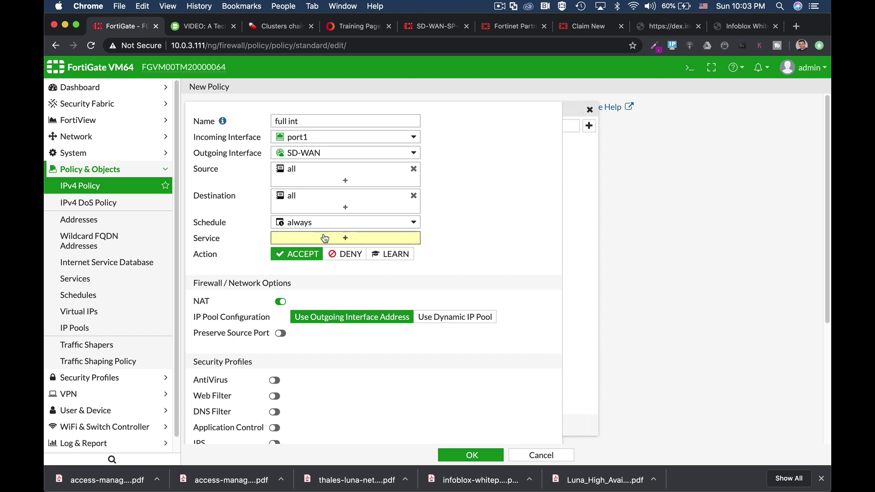
left_click(588, 168)
scroll(341, 260, "down", 4)
left_click(447, 452)
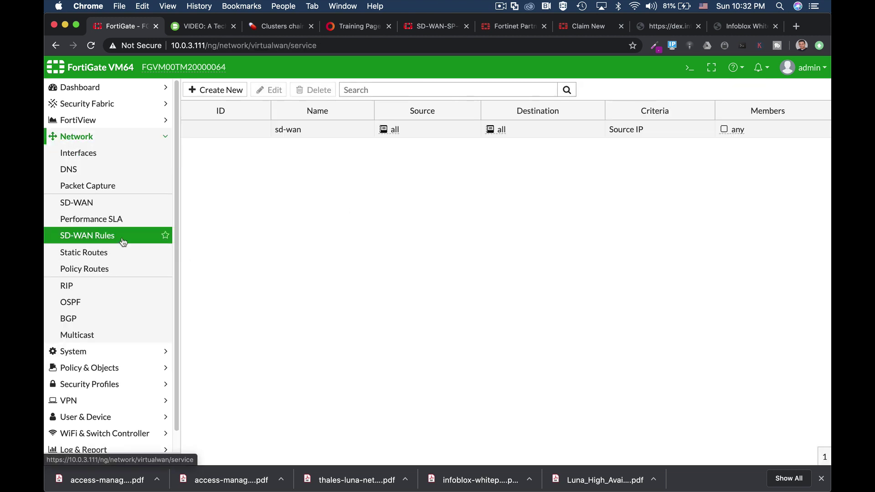
Review the load balancing algorithm options of the implicit sd-wan rule, then leave the rule without saving
left_click(282, 130)
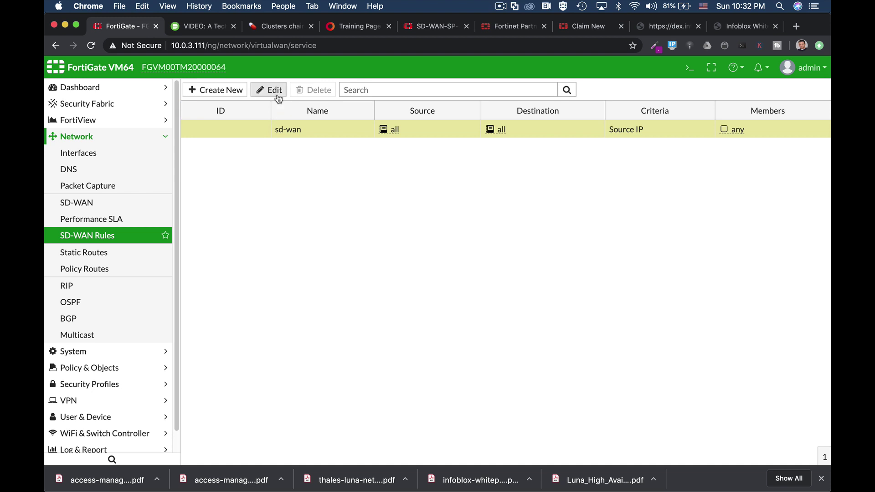
left_click(277, 93)
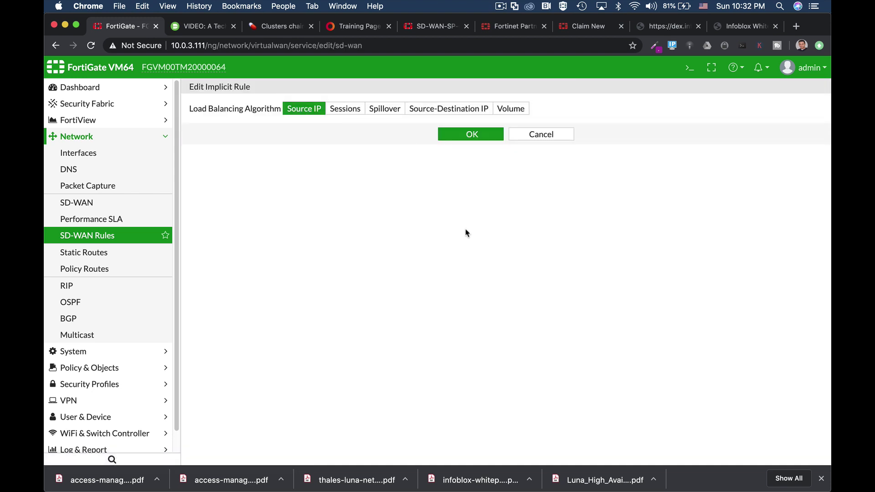
left_click(340, 109)
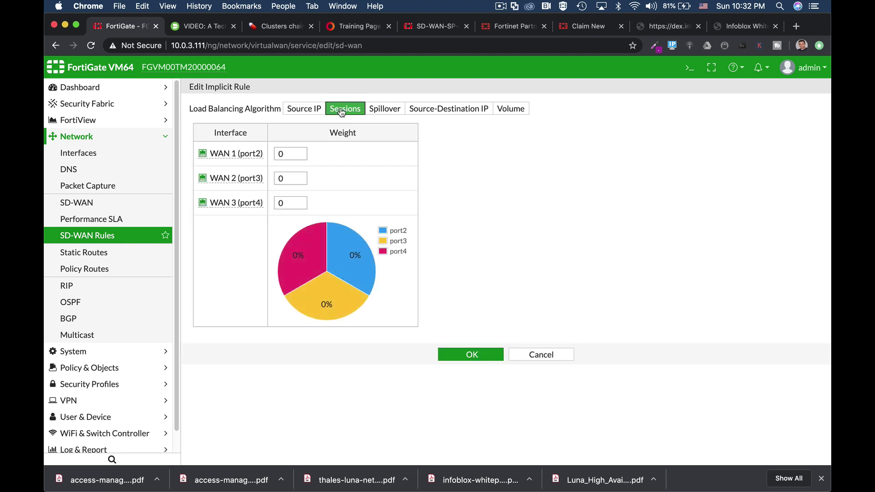
left_click(394, 112)
left_click(427, 110)
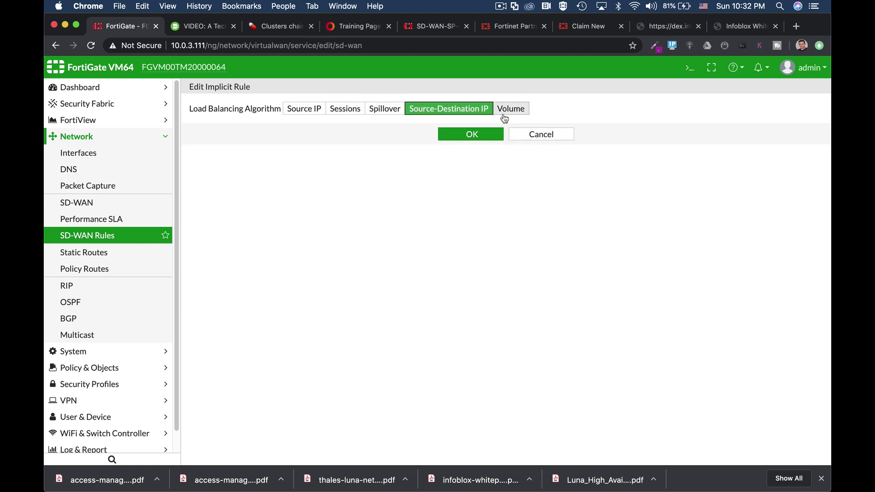
left_click(513, 111)
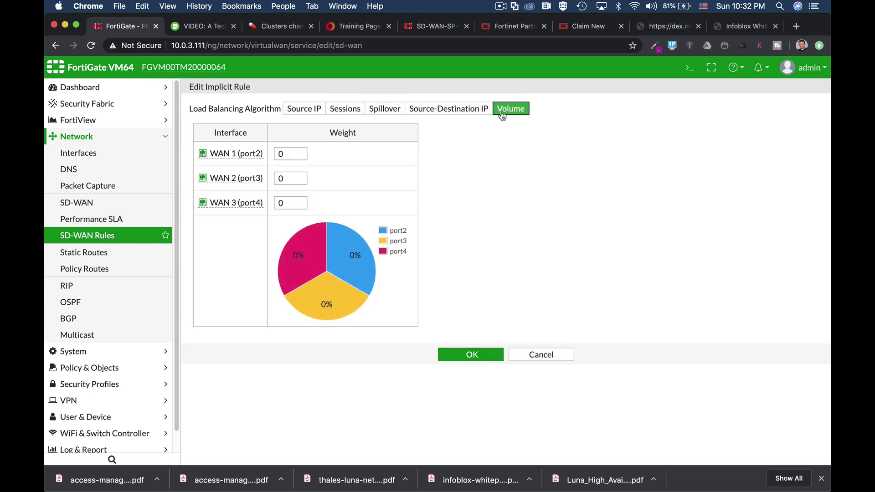
left_click(305, 112)
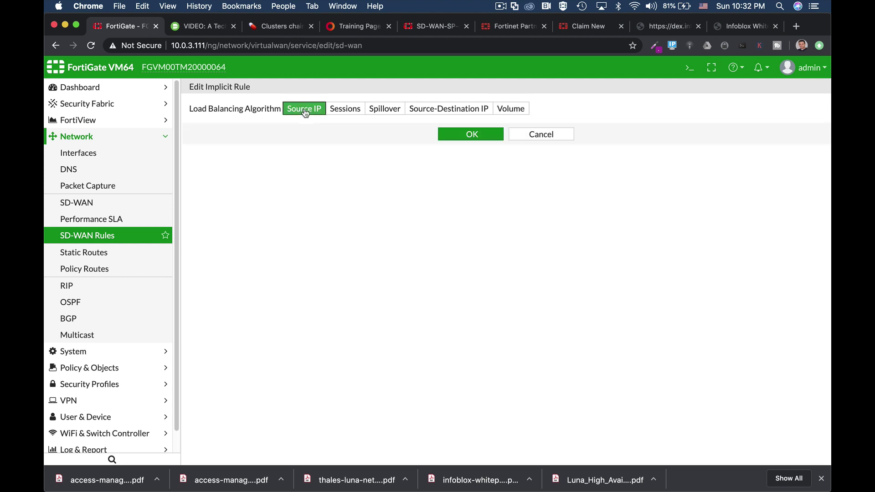
left_click(531, 134)
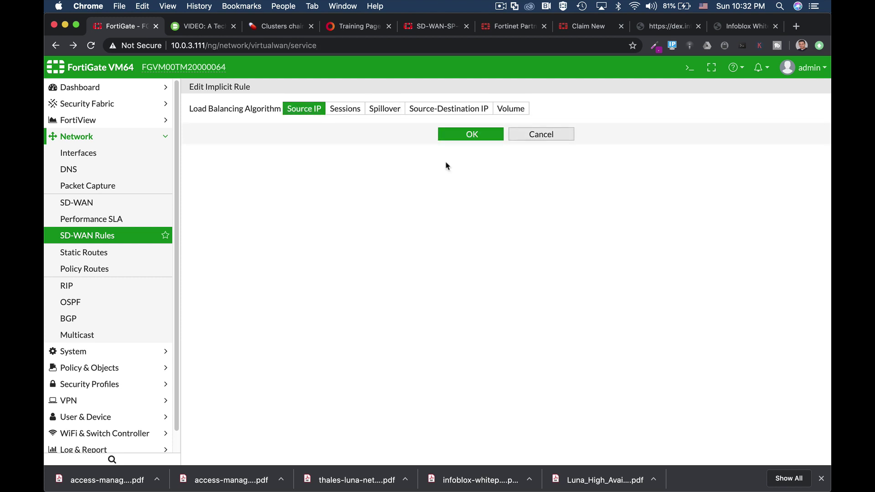
Start a new performance SLA named "health check" that uses 8.8.8.8 as its server
left_click(82, 222)
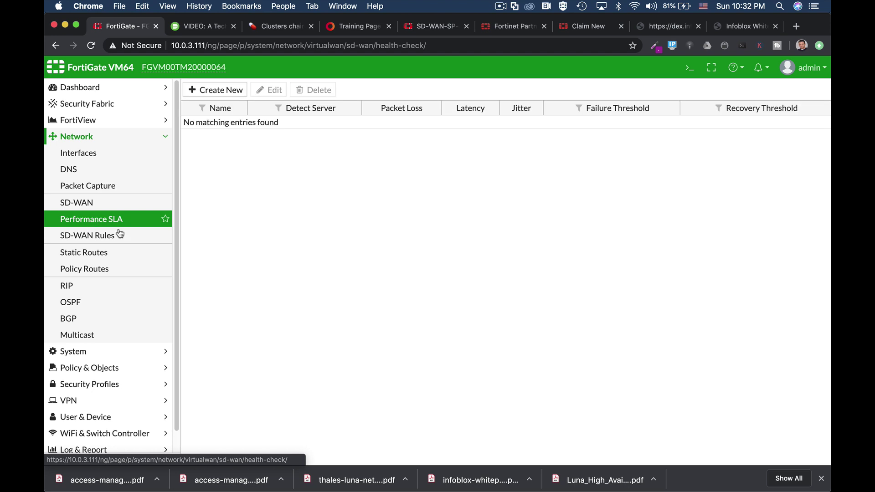
left_click(231, 89)
left_click(271, 111)
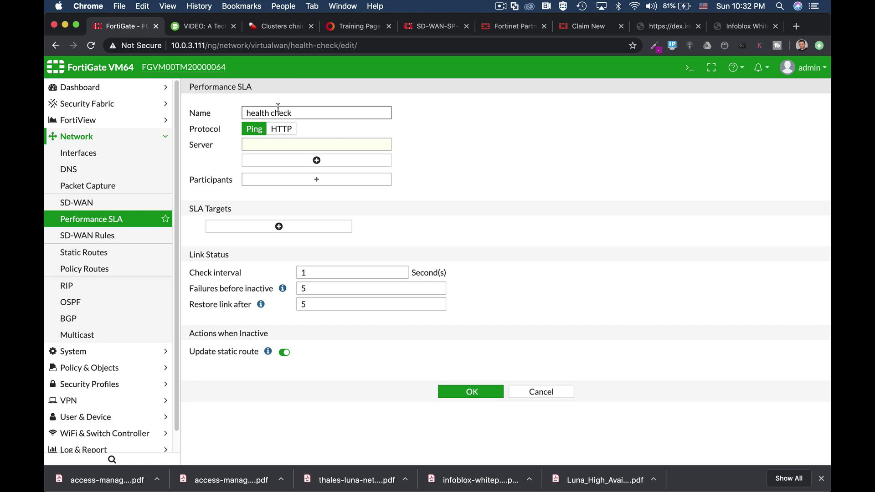
left_click(269, 144)
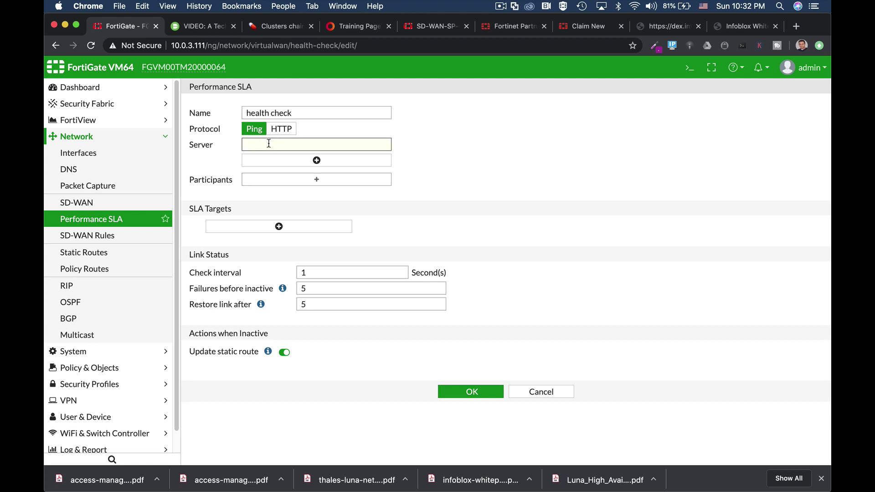
type("8.8.")
Add WAN 1 (port2), WAN 2 (port3) and WAN 3 (port4) as participants of the health check and save it
left_click(283, 179)
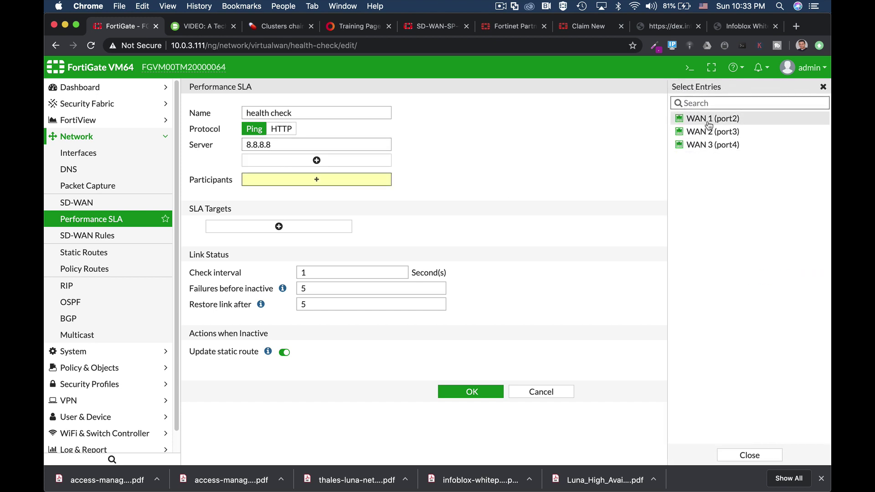
left_click(707, 119)
left_click(705, 132)
left_click(704, 147)
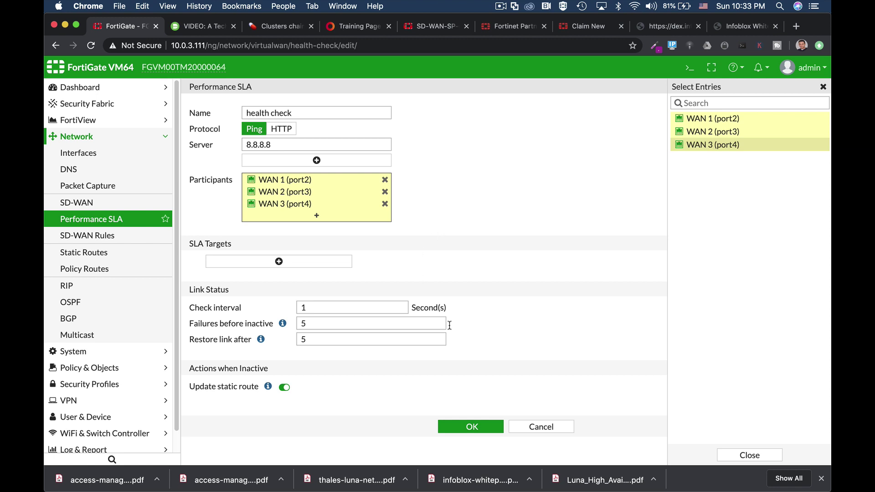
left_click(470, 429)
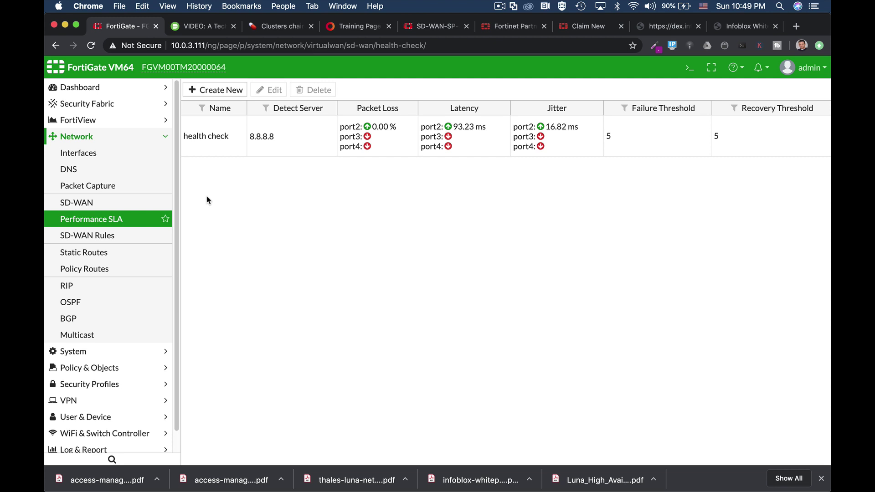
Start a second performance SLA named "SIP" with server 1.1.1.1 and participants WAN 1 (port2) and WAN 2 (port3)
left_click(210, 89)
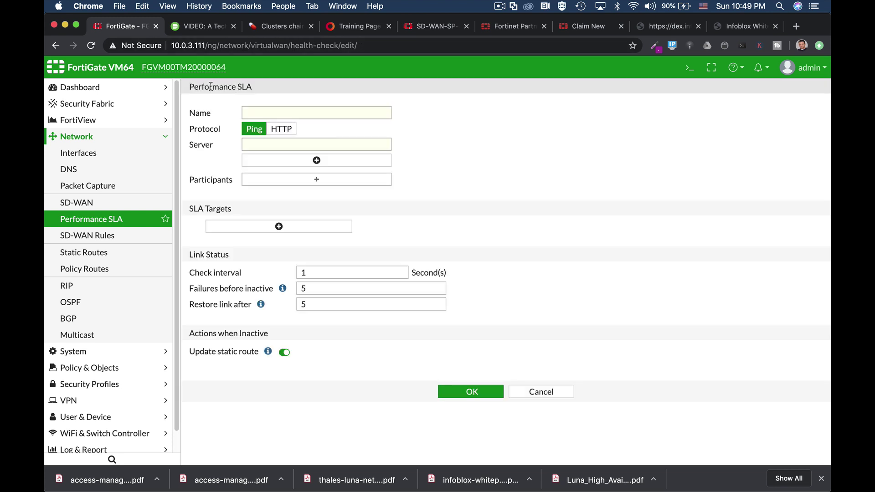
left_click(263, 116)
type("SIP")
left_click(272, 144)
type("1.1.1.1")
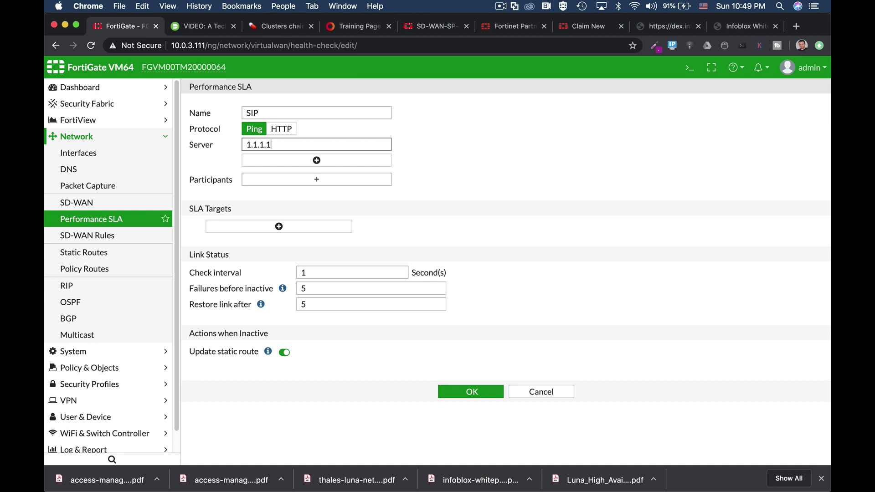
left_click(288, 182)
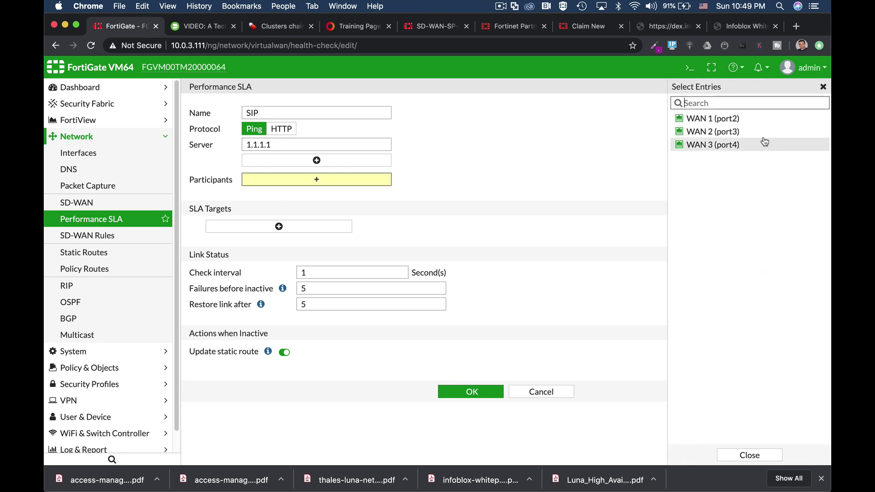
left_click(725, 118)
left_click(712, 133)
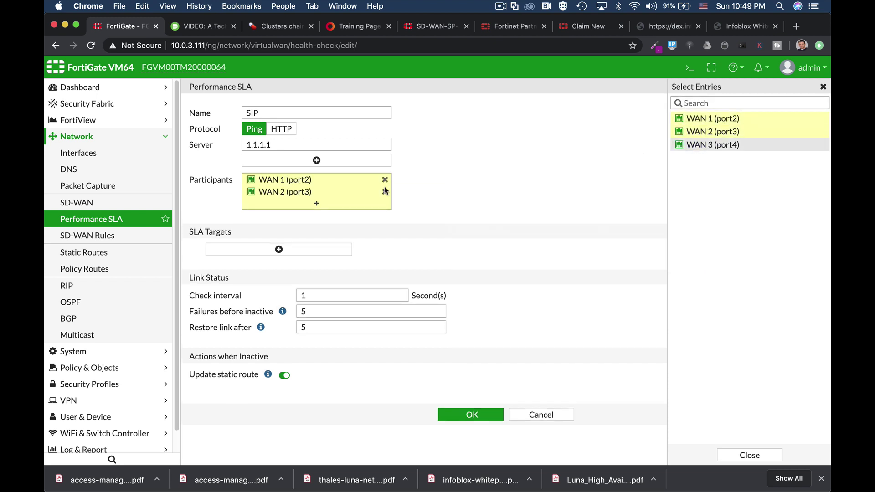
Add an SLA target with the latency and jitter thresholds disabled and a packet loss threshold of 10%
left_click(279, 250)
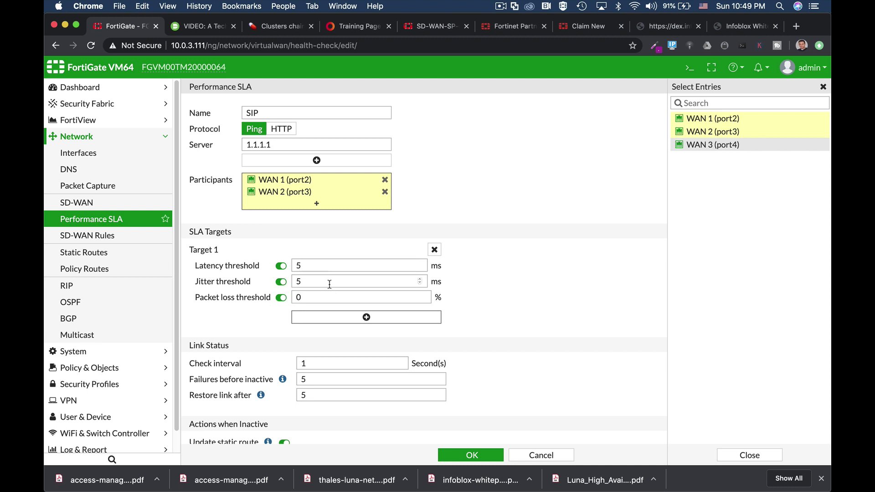
left_click(281, 267)
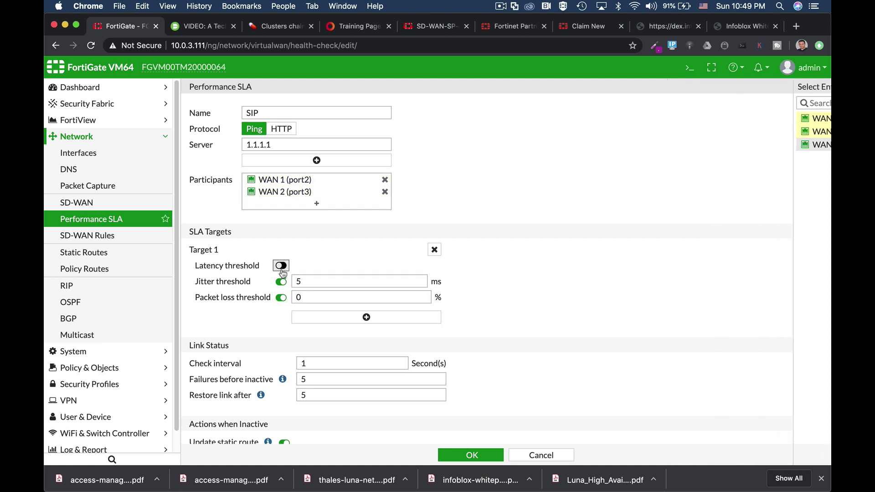
left_click(281, 282)
double_click(295, 297)
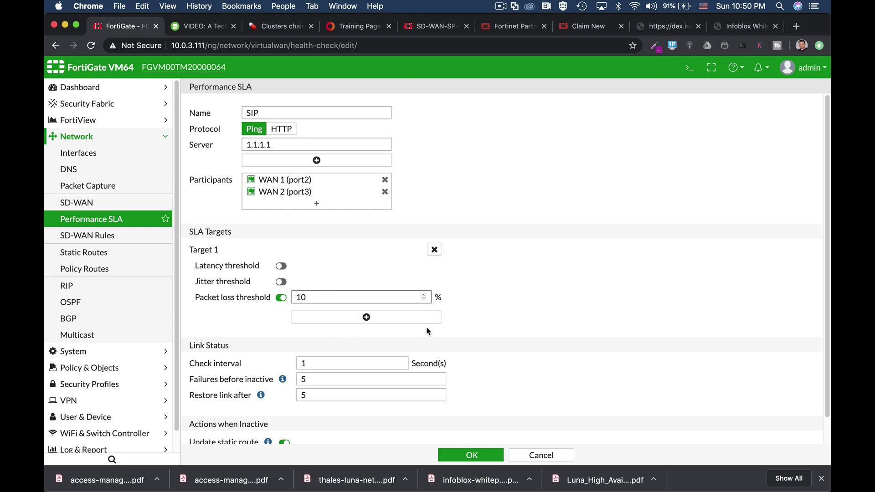
Set the link status check interval to 10 seconds, save the SIP performance SLA and select its entry
scroll(488, 342, "down", 1)
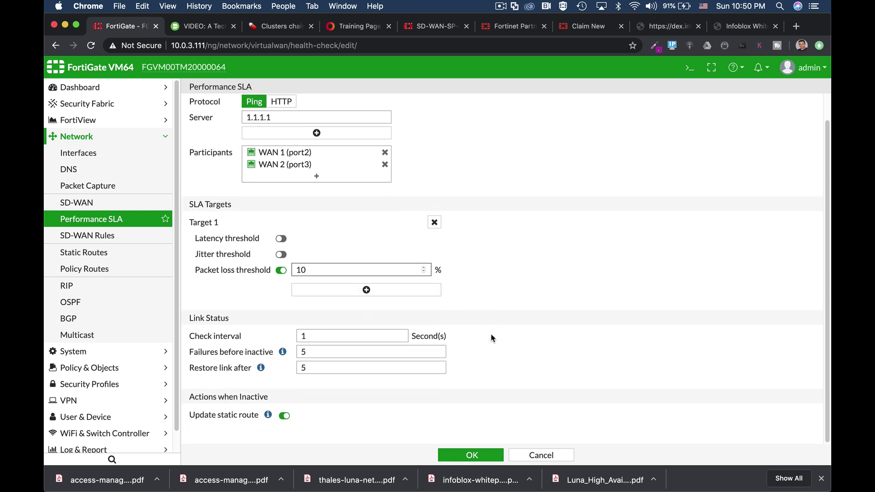
left_click(307, 336)
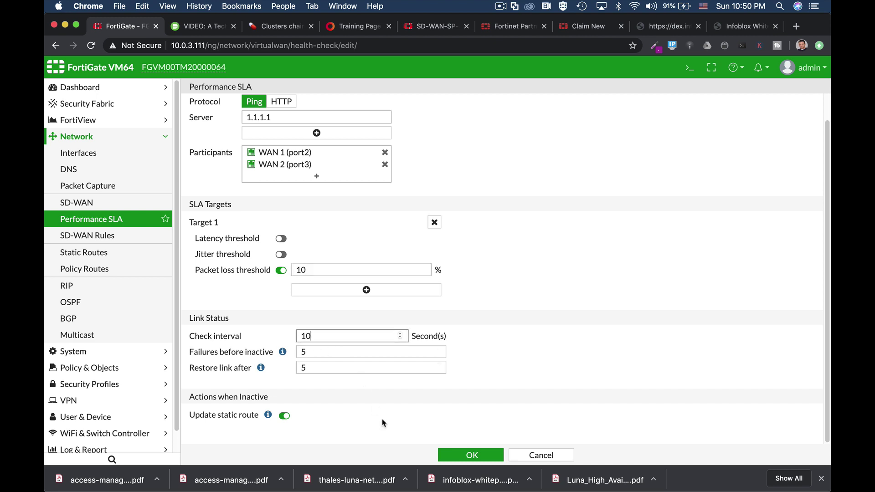
left_click(463, 455)
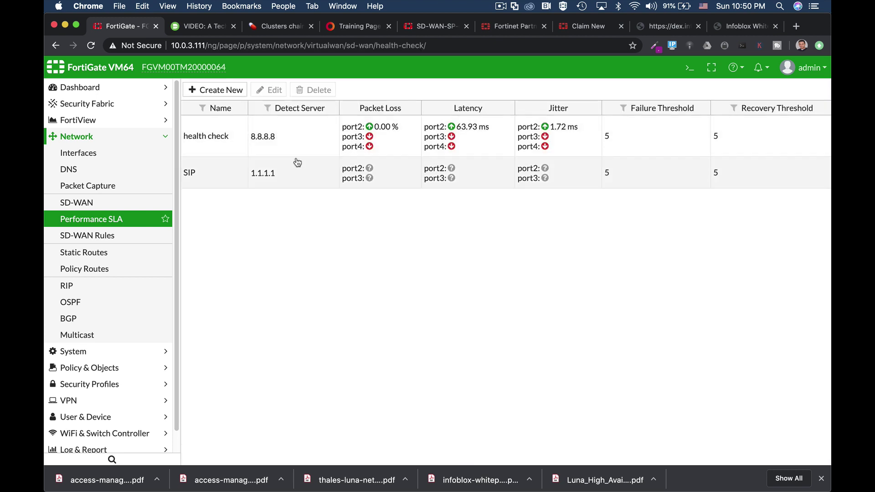
left_click(204, 179)
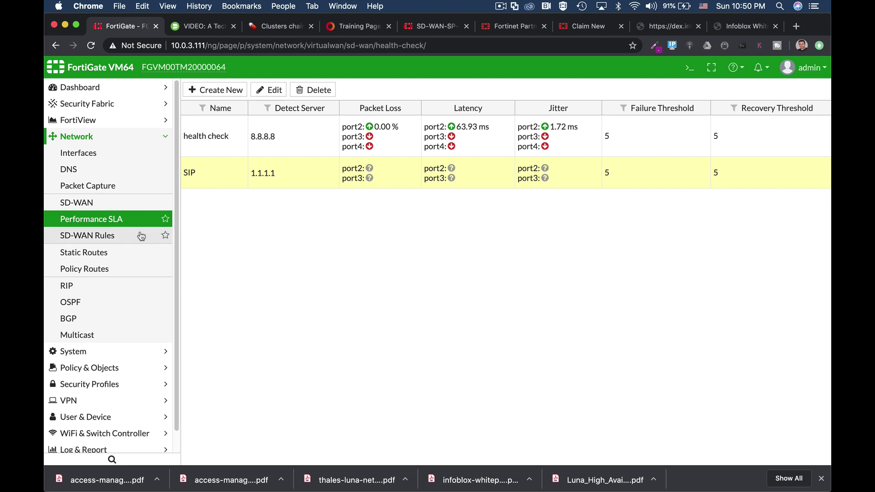
Start a new SD-WAN rule named "SIP" with all as its source address
left_click(127, 235)
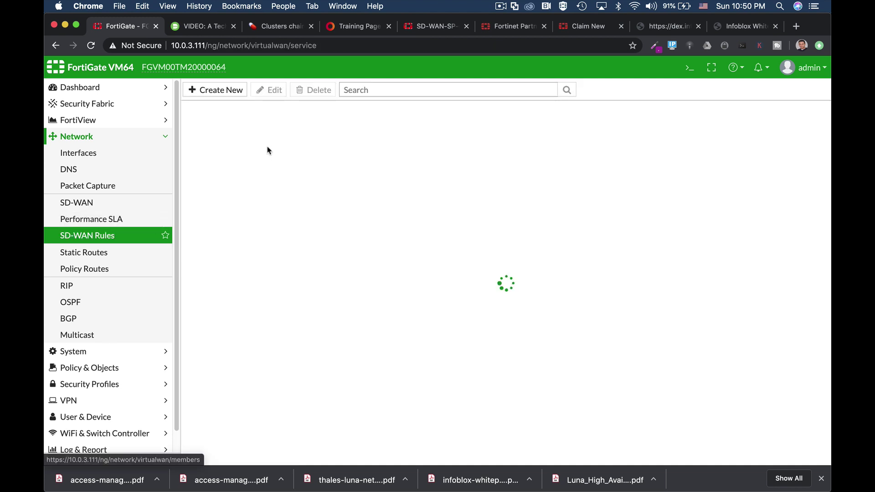
left_click(228, 96)
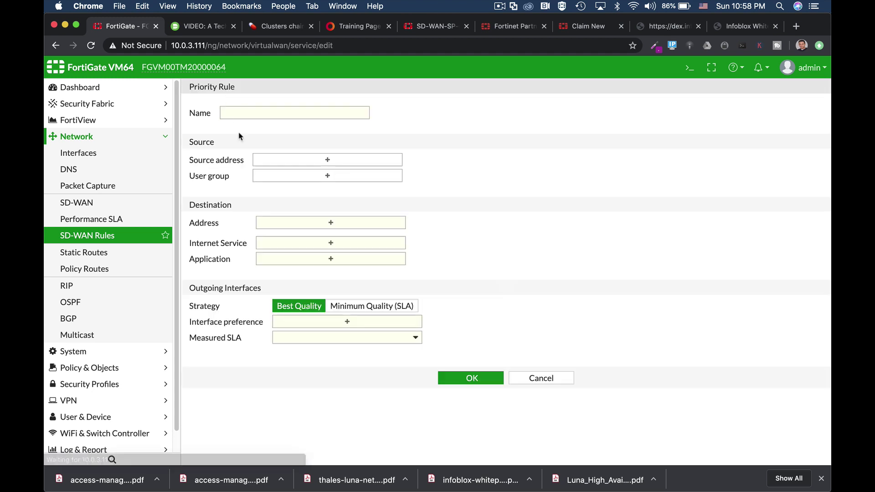
left_click(240, 113)
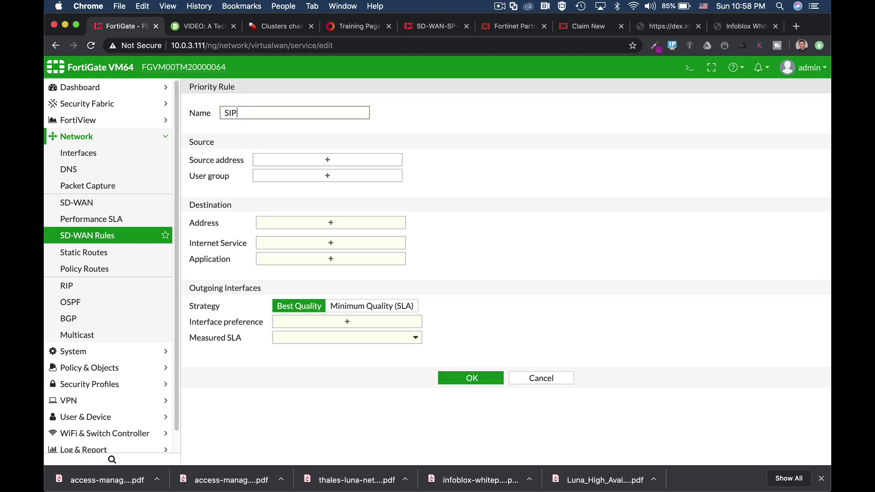
left_click(306, 161)
left_click(691, 133)
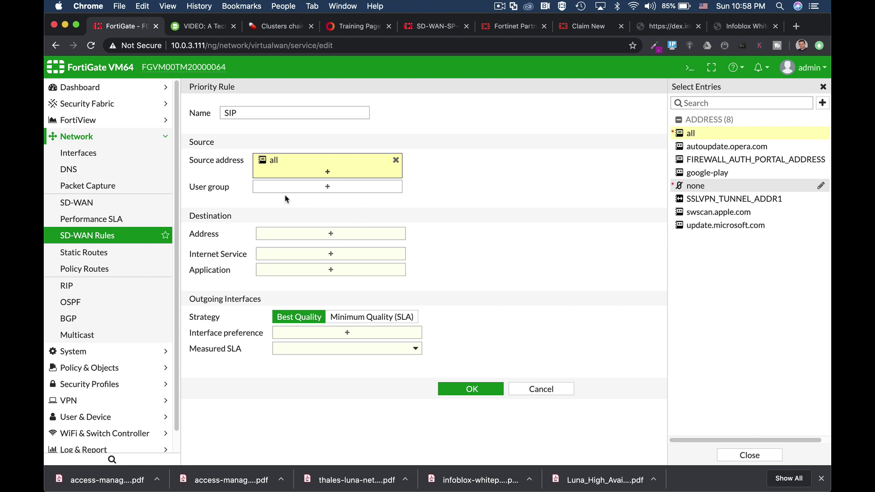
Find the "sip" applications and add SIP, SIP.Method, SIP.Via.NAT, SIP_Media.Type.Application, SIP_Message and SIP_Voice as the rule's destination applications
left_click(288, 272)
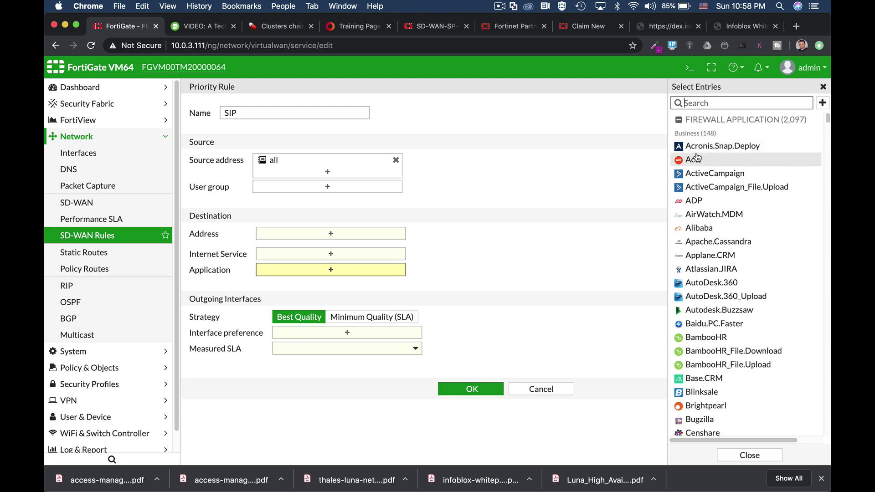
type("sip")
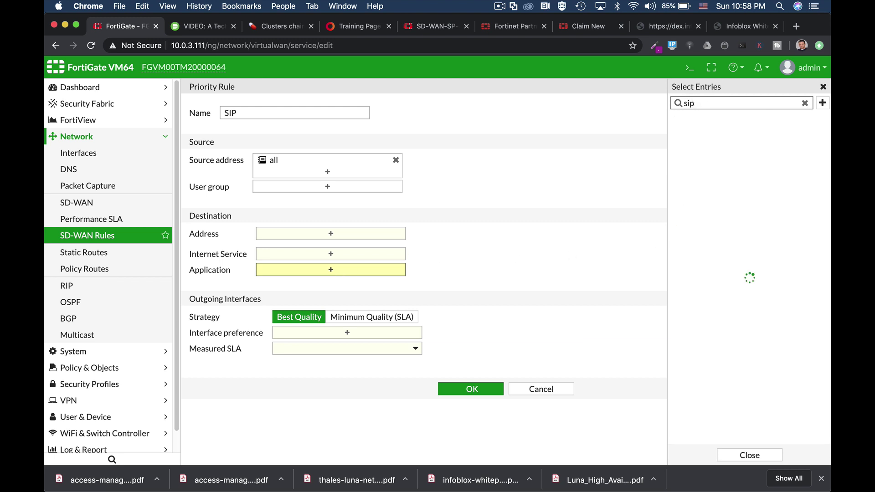
left_click(701, 266)
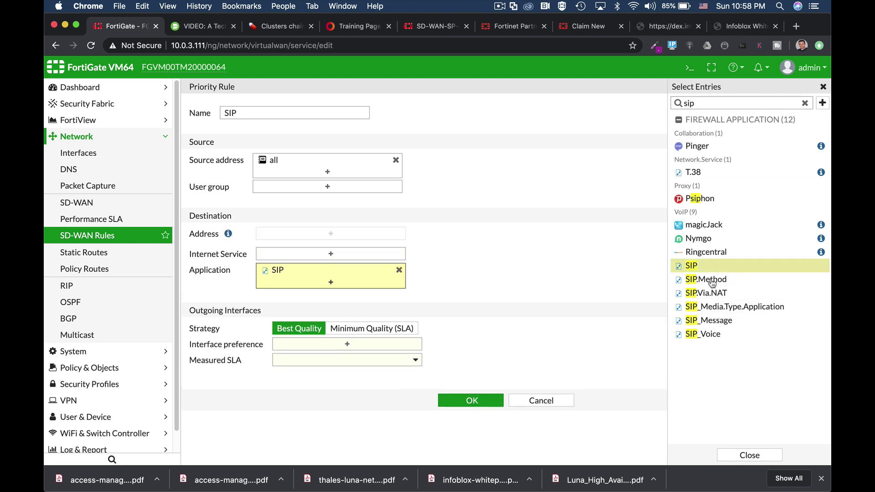
left_click(704, 334, "shift")
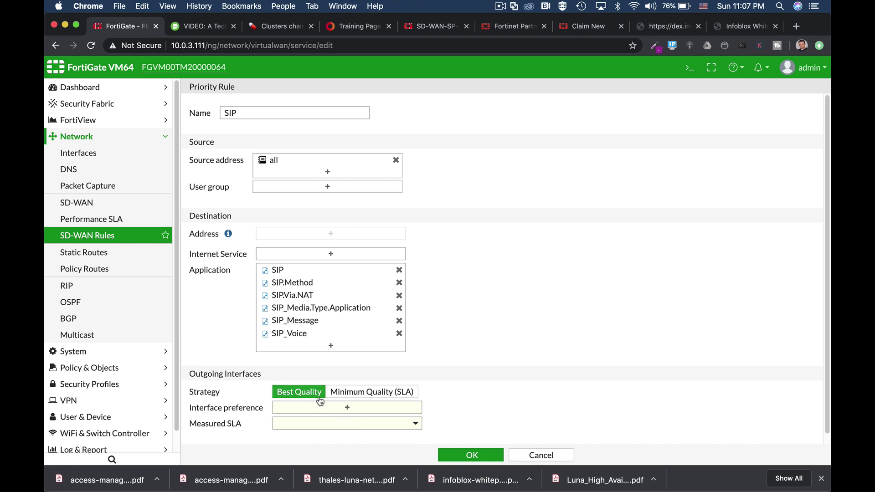
Set the outgoing strategy to Minimum Quality (SLA) and add WAN 1 (port2), WAN 2 (port3) and WAN 3 (port4) as preferred interfaces
left_click(351, 395)
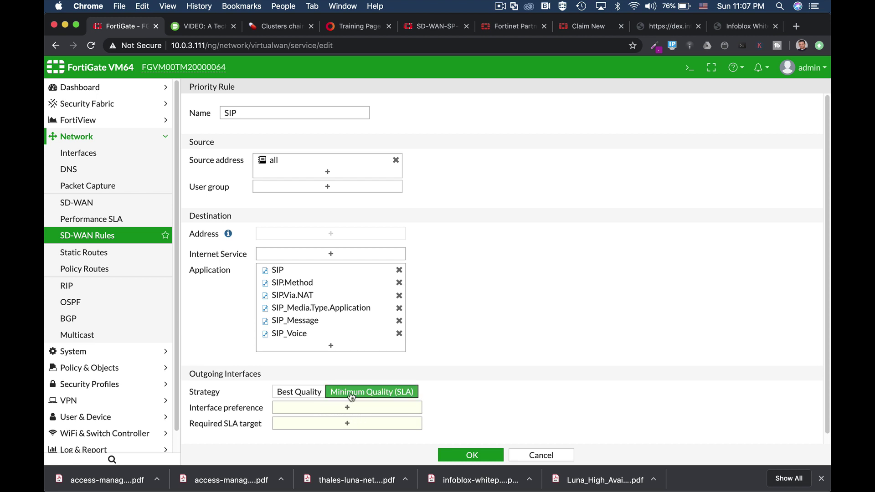
left_click(374, 408)
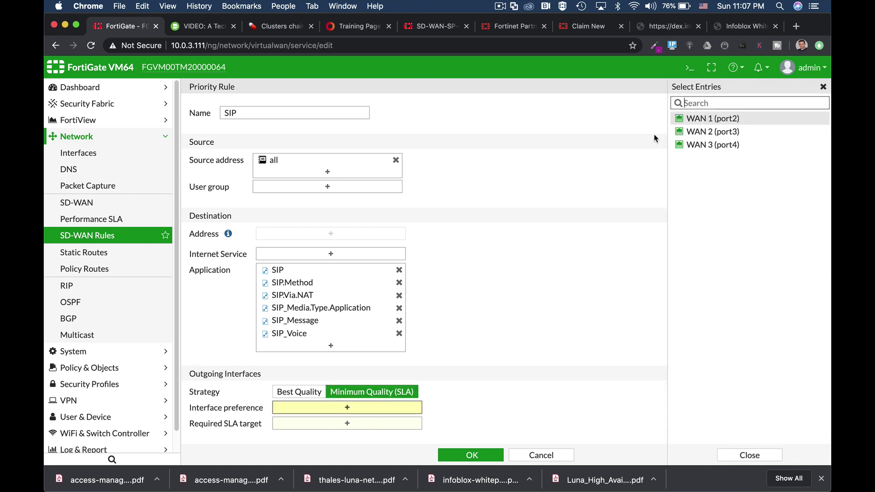
left_click(720, 118)
left_click(713, 131)
left_click(710, 144)
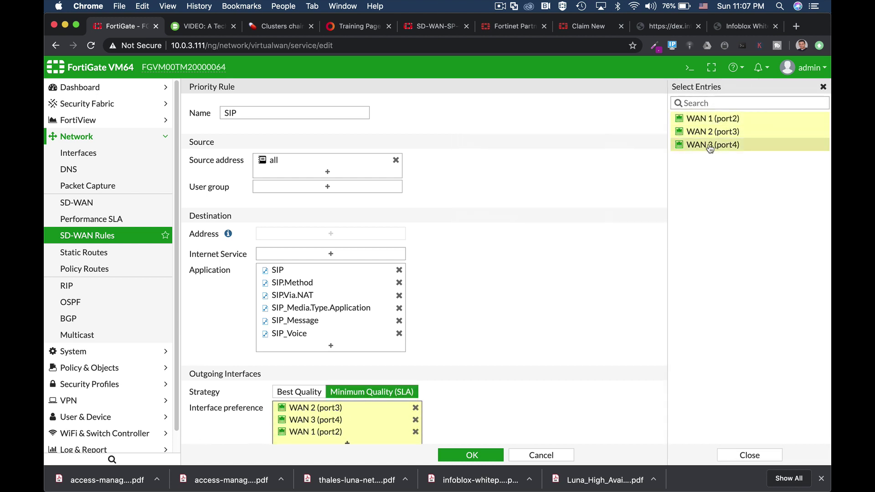
left_click(524, 338)
left_click(299, 392)
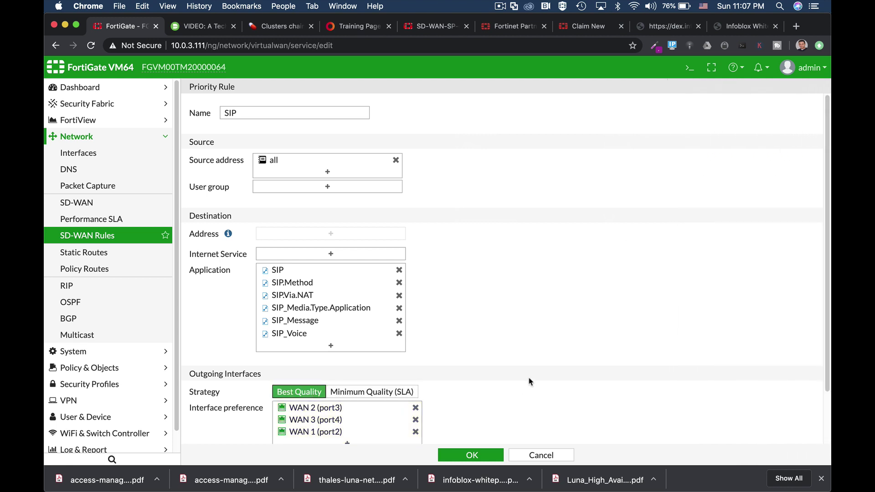
scroll(529, 381, "down", 2)
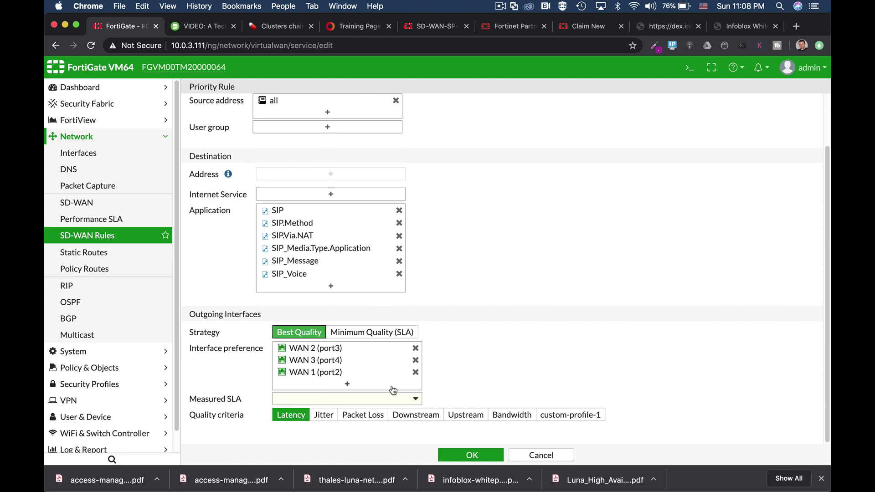
mouse_move(314, 353)
left_click(369, 332)
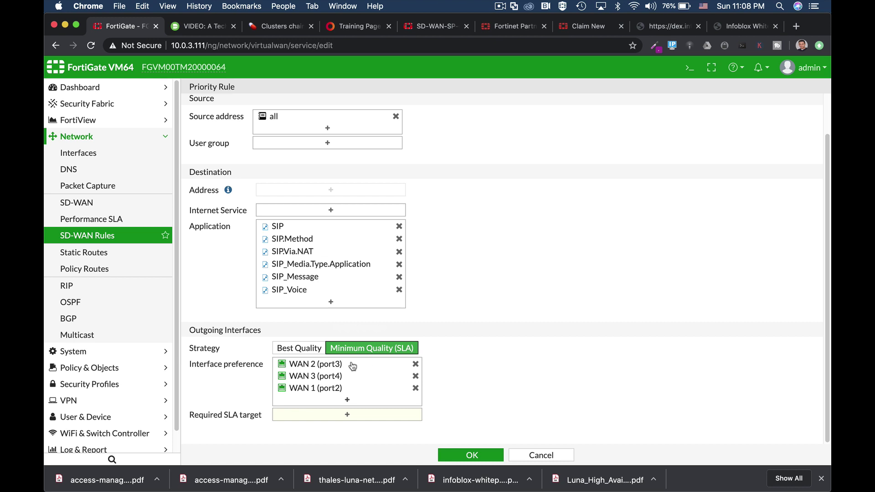
Add SIP#1 as the required SLA target of the SIP rule and save the rule
left_click(324, 367)
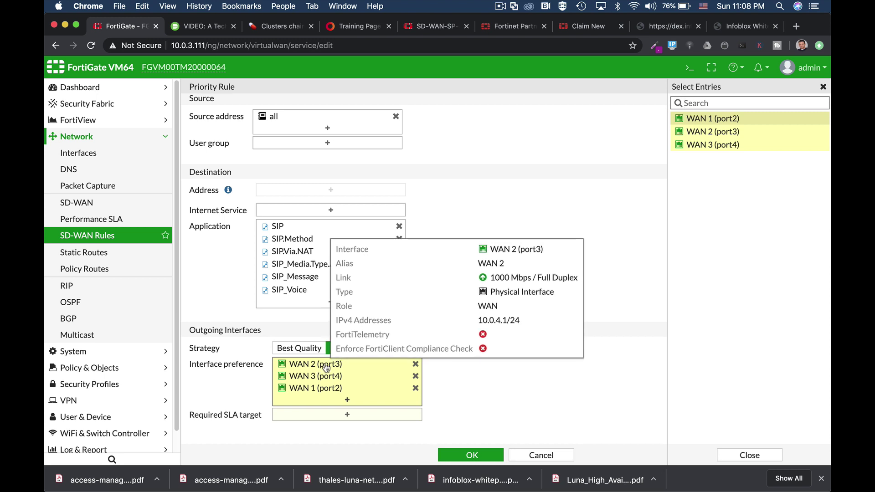
left_click(348, 414)
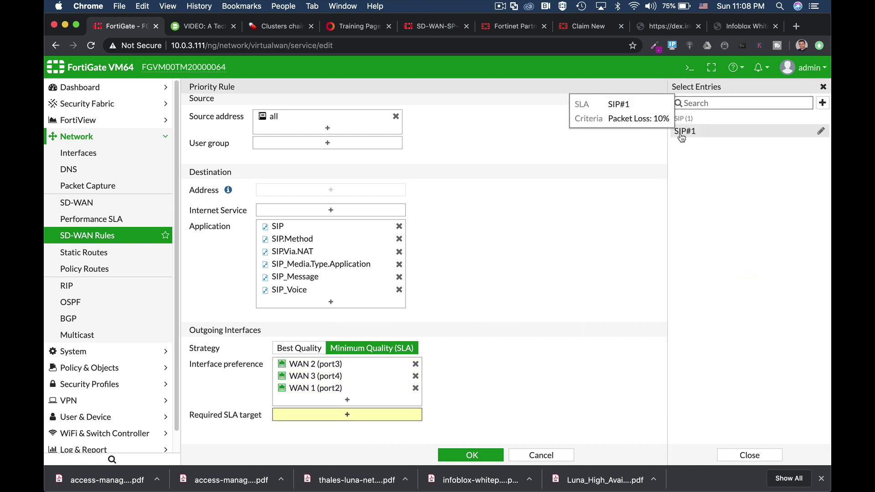
left_click(681, 133)
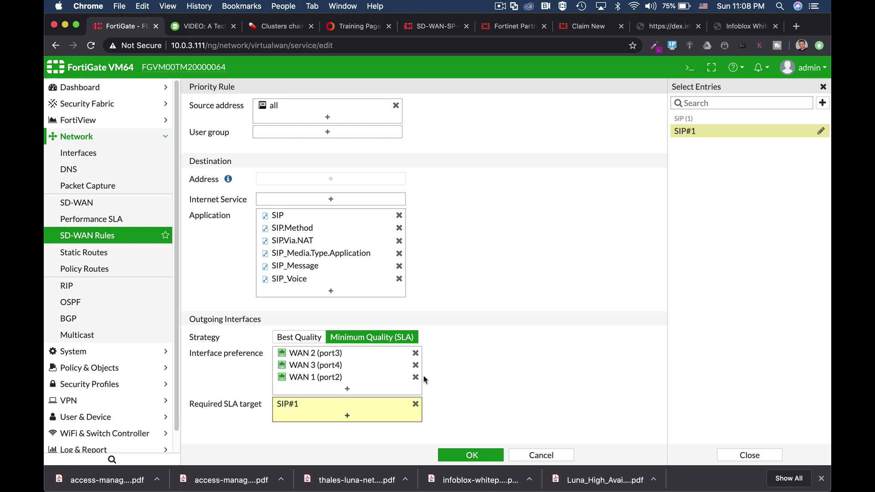
left_click(463, 455)
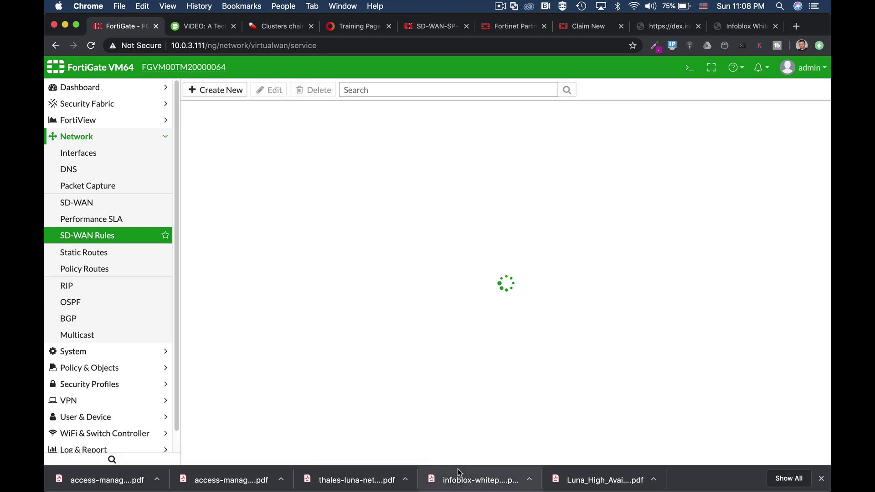